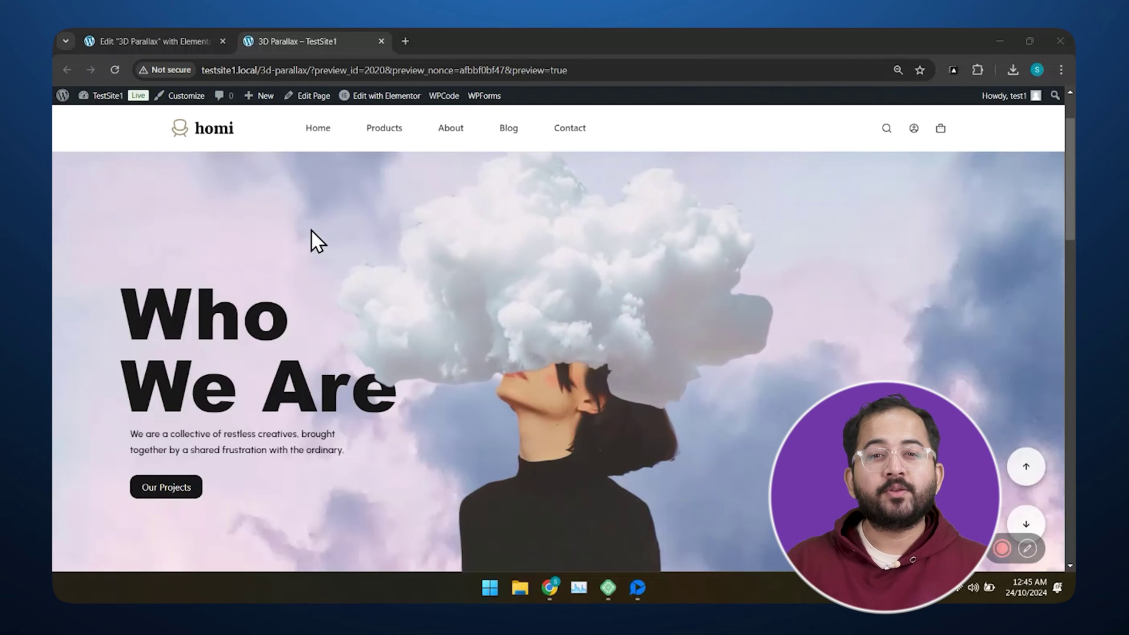
Examine the finished 3D Parallax preview page, from the "Who We Are" section to the "Turn Ideas into Reality" section.
left_click(1029, 527)
left_click(1030, 528)
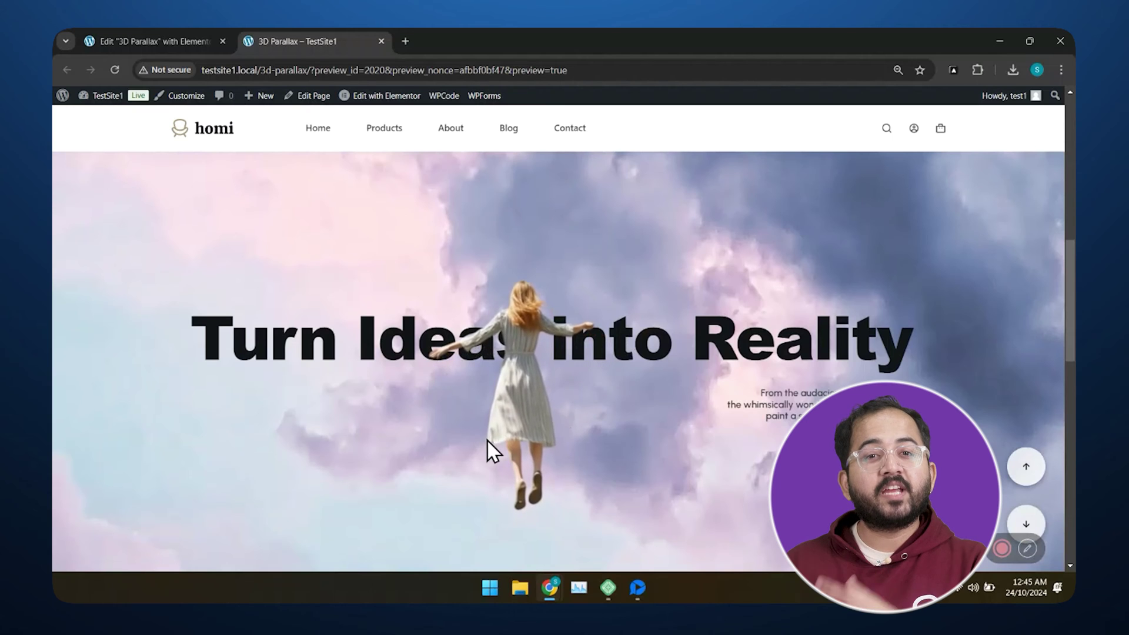
scroll(453, 393, "down", 1)
scroll(452, 393, "down", 5)
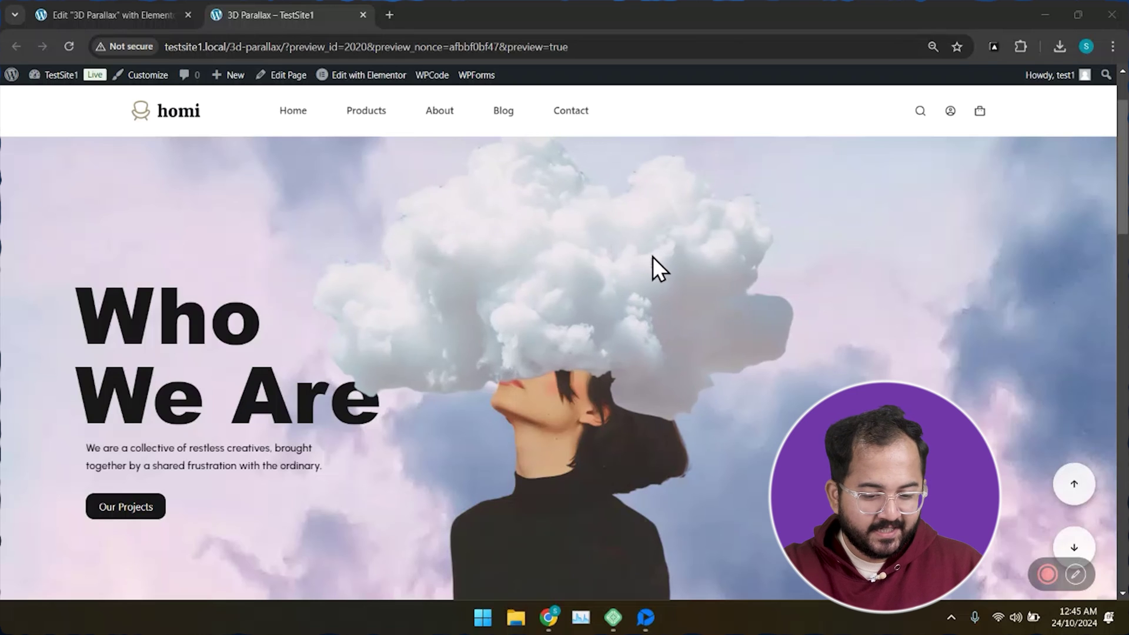
left_click(1080, 551)
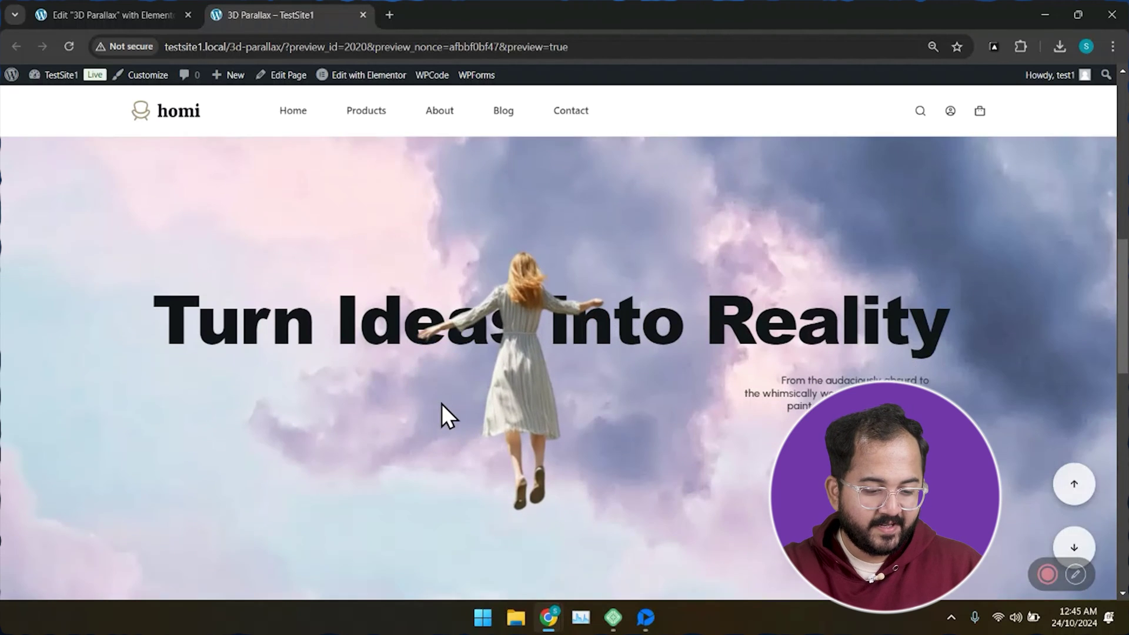
scroll(443, 404, "down", 1)
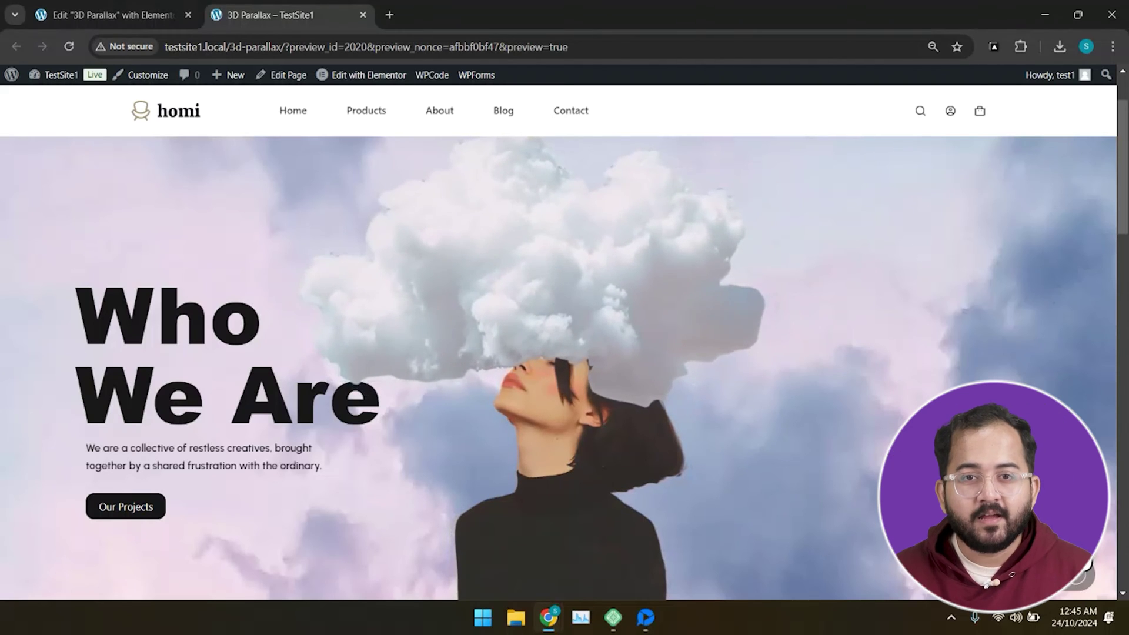
scroll(827, 506, "down", 5)
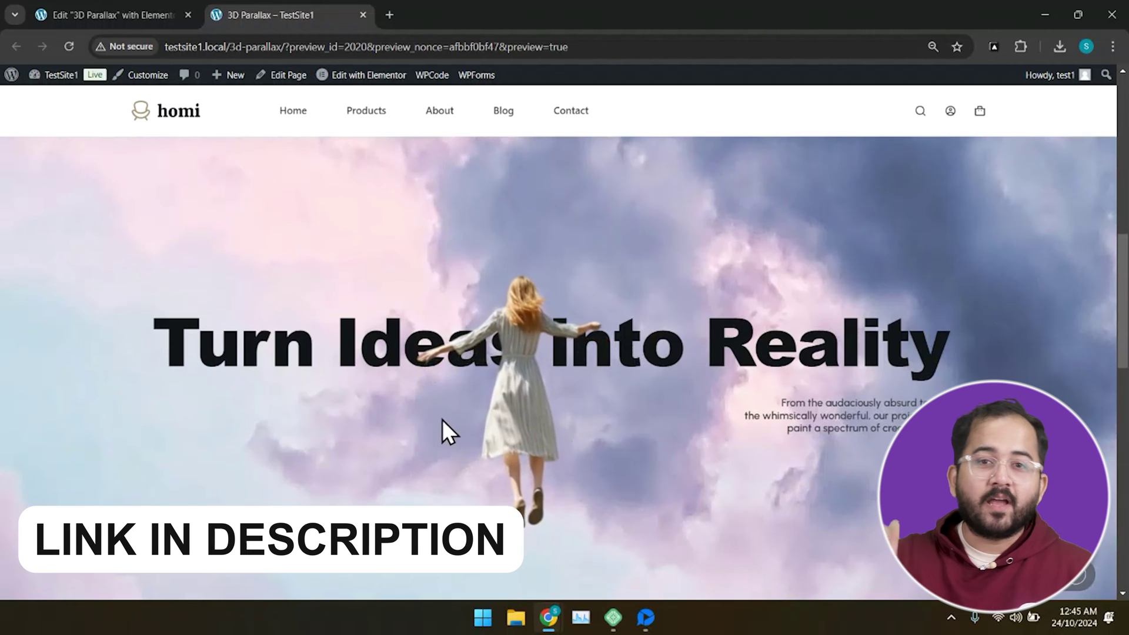
scroll(442, 404, "down", 2)
scroll(442, 403, "down", 5)
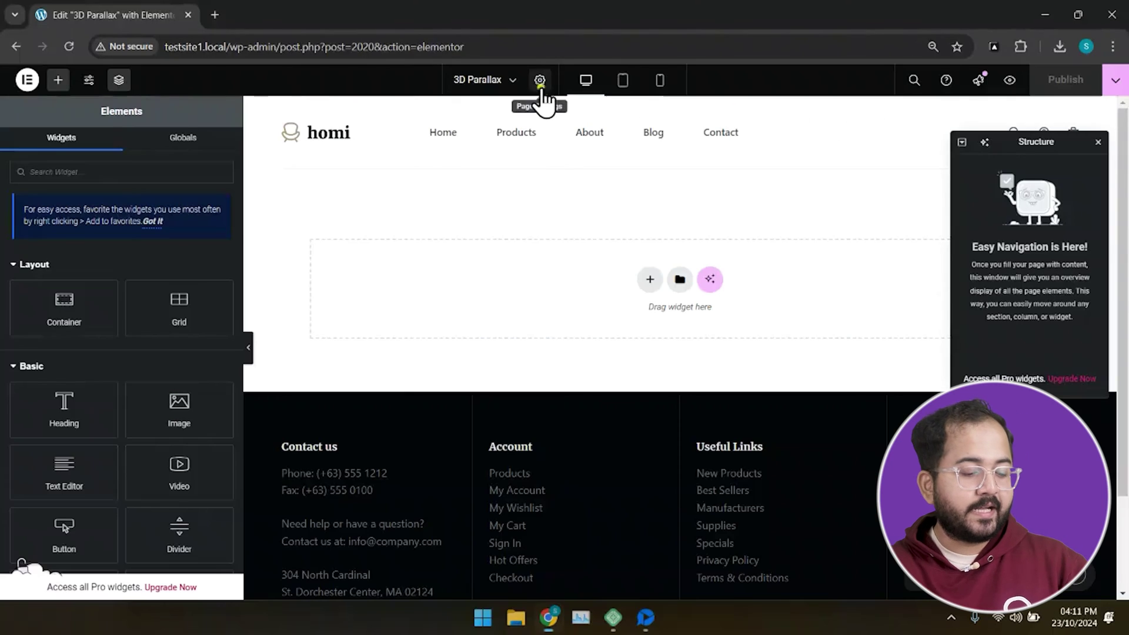
Set the page's body background to the pink and blue cloudy sky image from the media library.
left_click(539, 83)
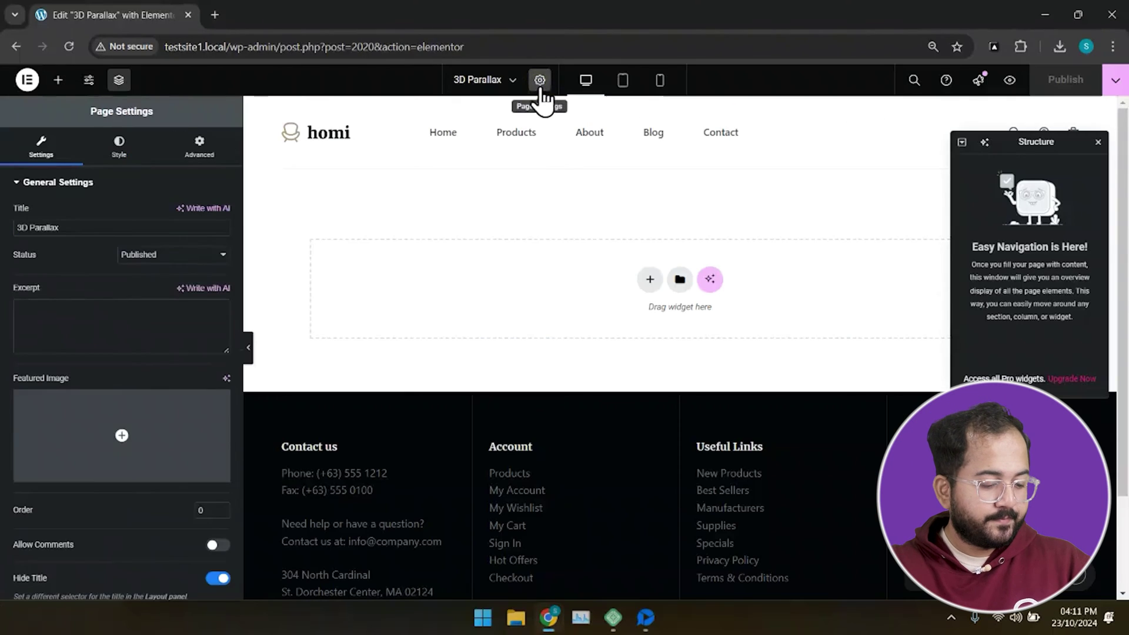
left_click(118, 147)
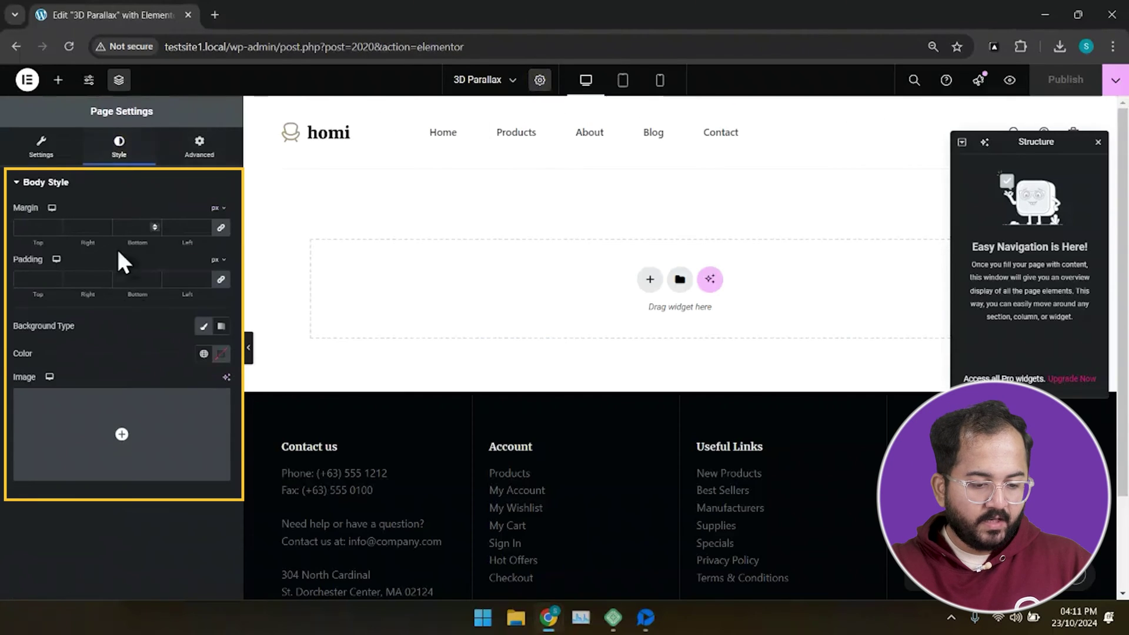
left_click(124, 447)
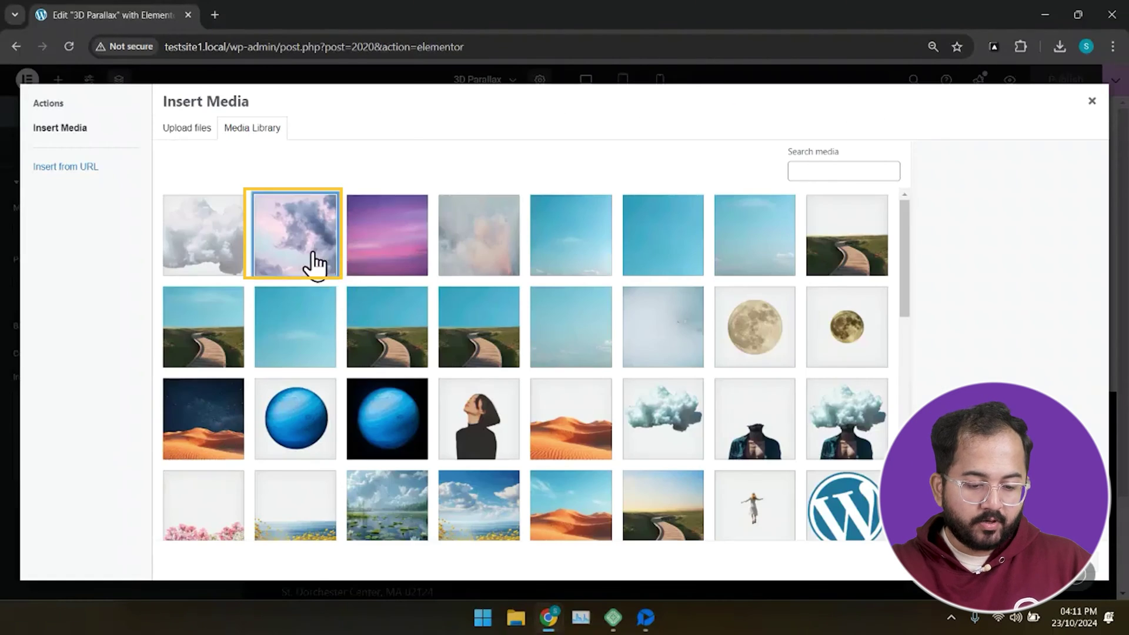
left_click(309, 264)
left_click(1091, 568)
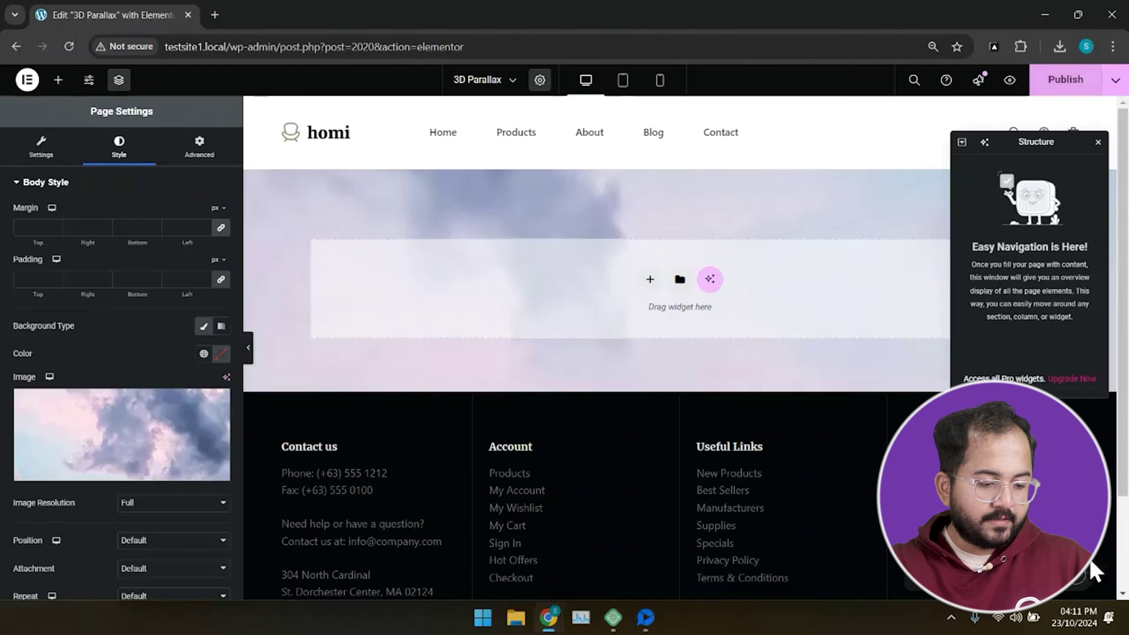
Add a single-column flexbox container with downward direction to the empty page.
left_click(650, 280)
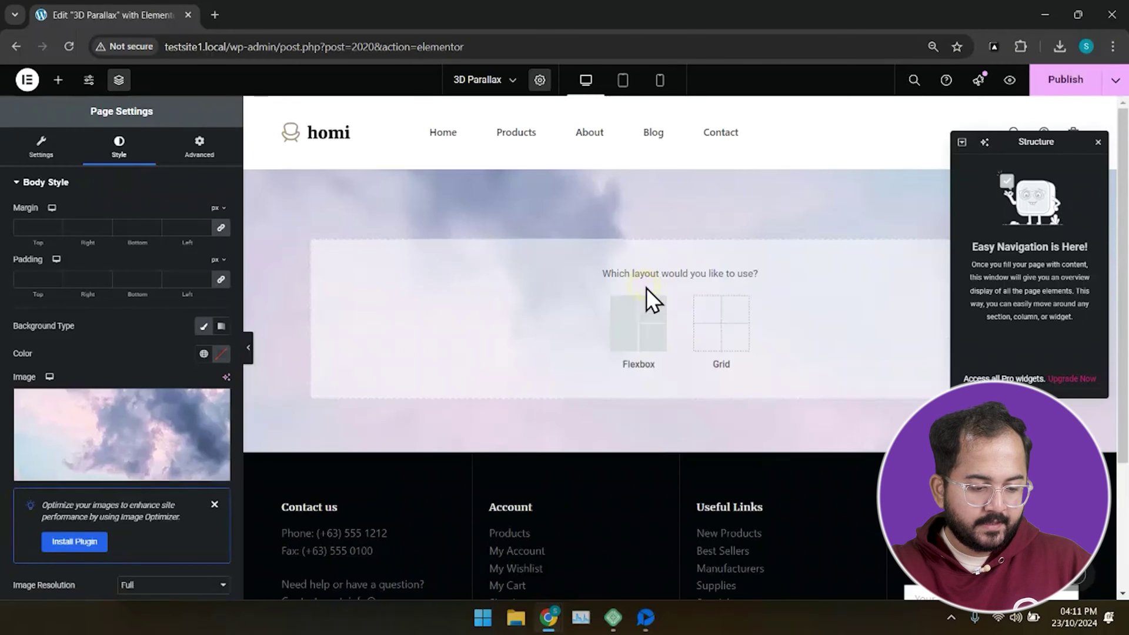
left_click(626, 316)
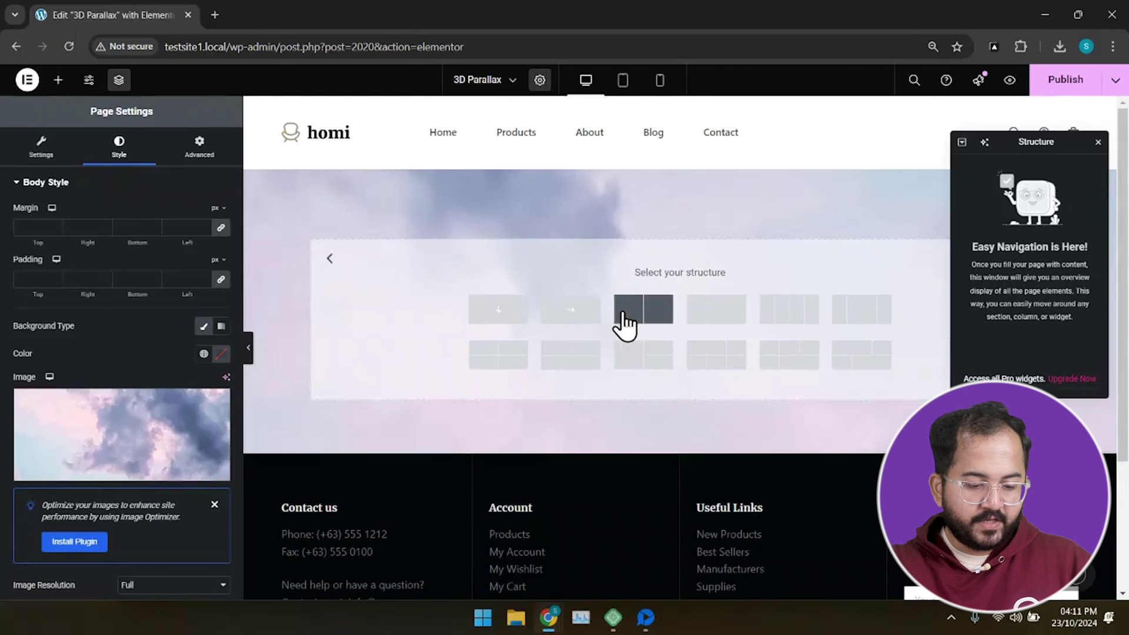
left_click(507, 314)
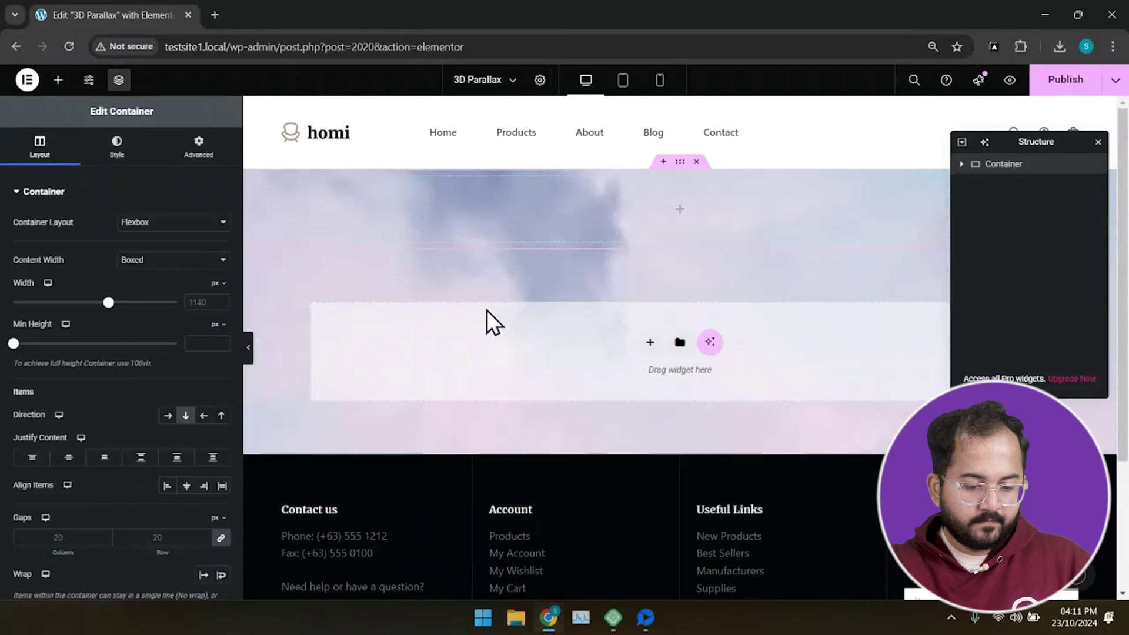
Set the container's minimum height to 100 vh and its overflow to Hidden.
left_click(219, 324)
left_click(222, 390)
left_click(197, 346)
type("100")
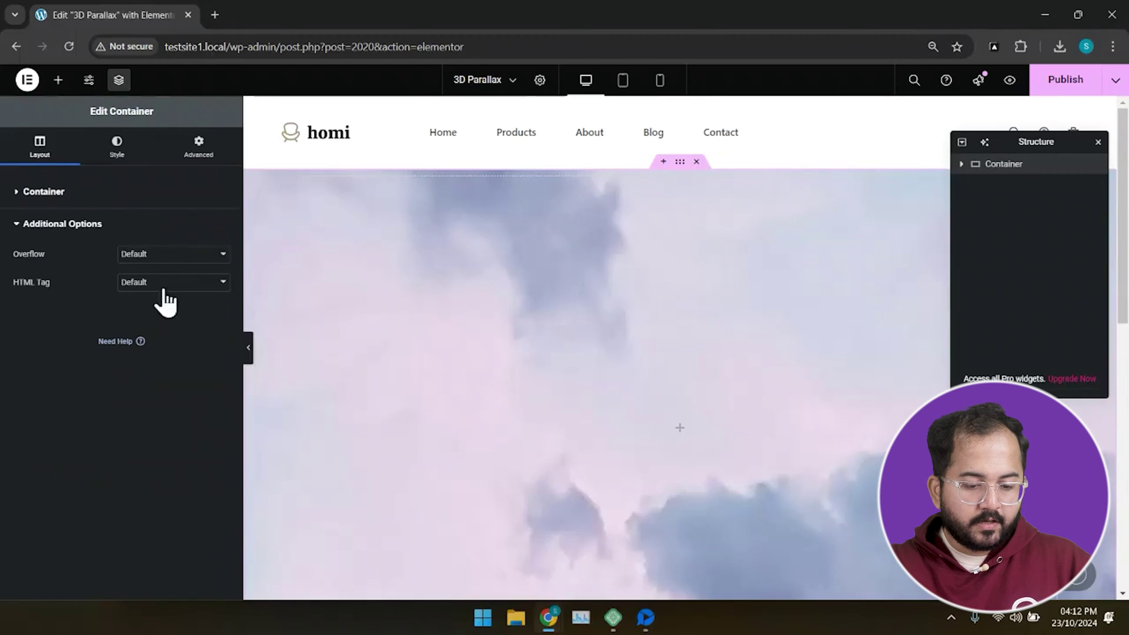
left_click(177, 254)
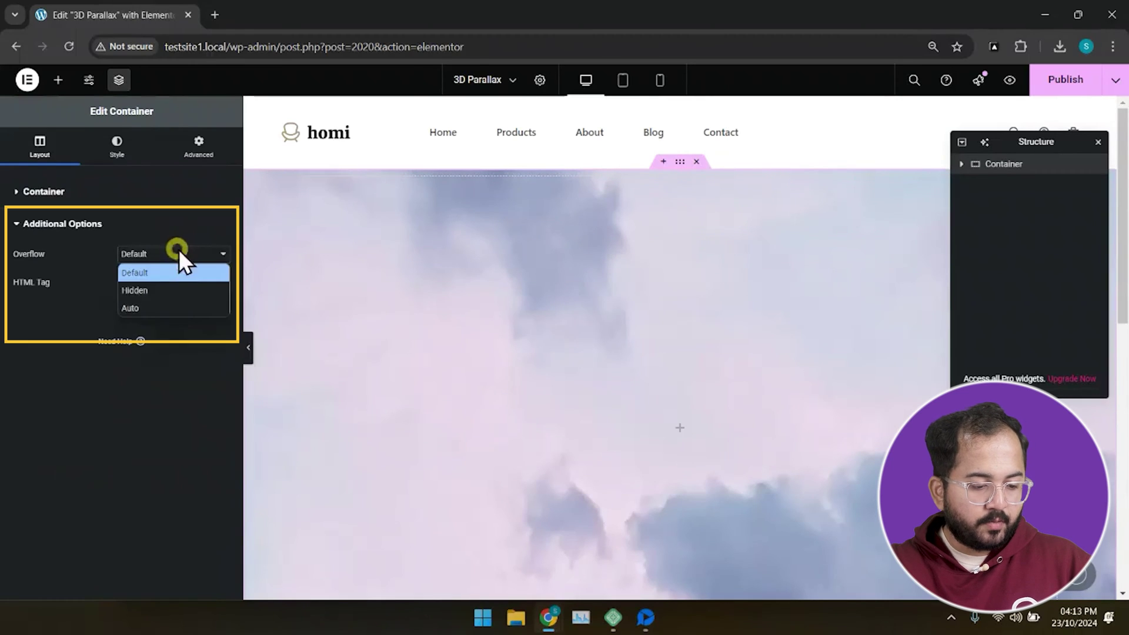
left_click(176, 290)
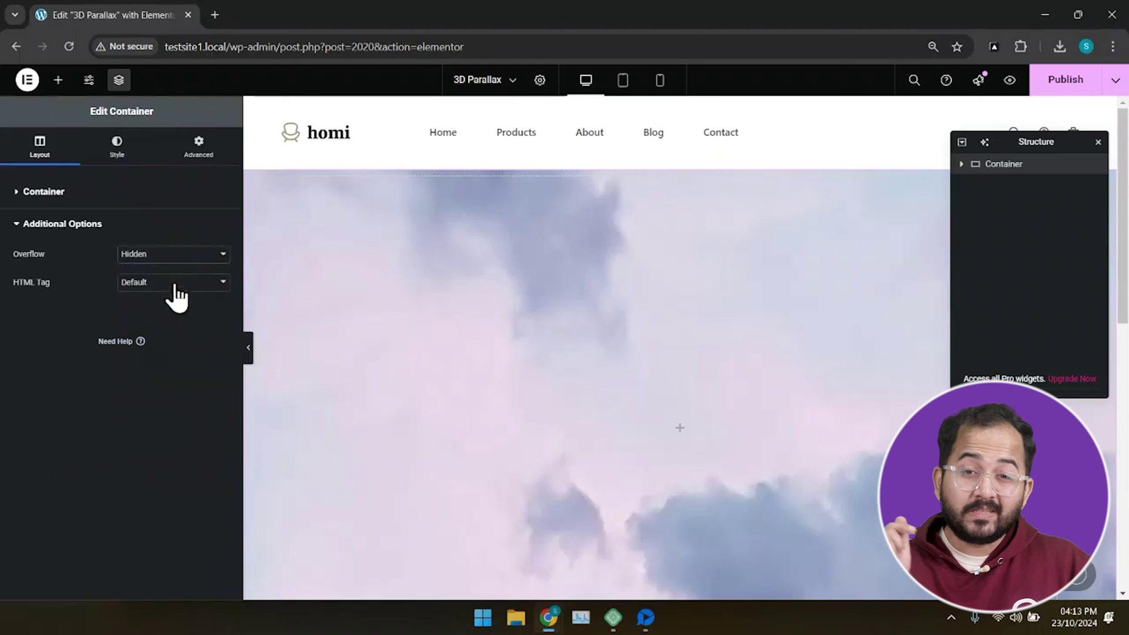
Enter a custom CSS class for the container in its advanced settings.
left_click(199, 149)
scroll(166, 360, "down", 1)
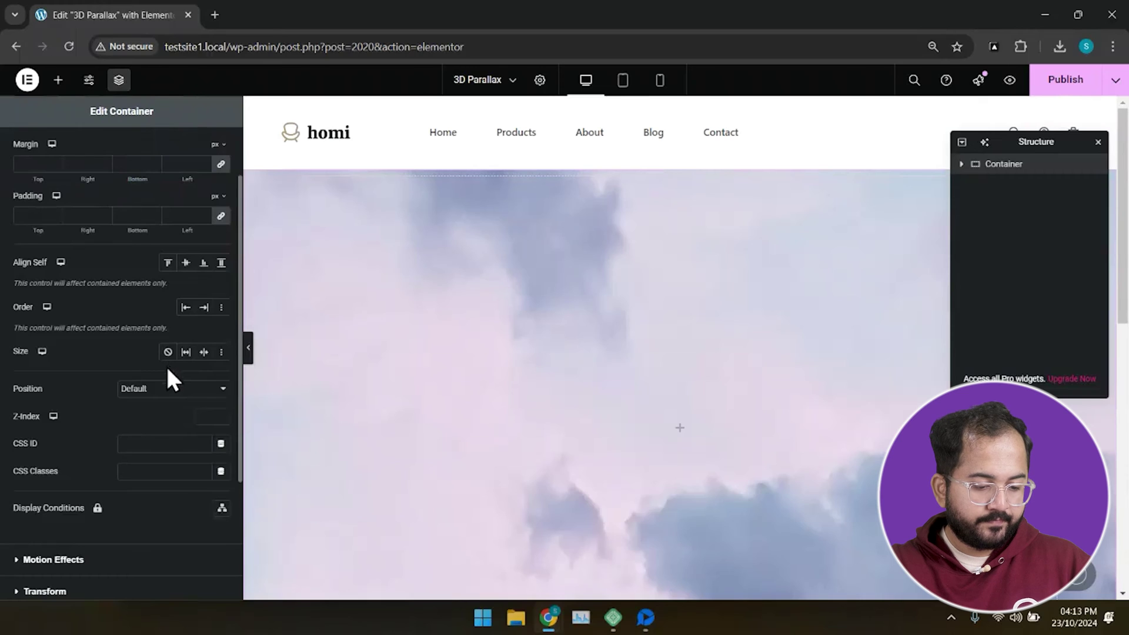
scroll(171, 385, "down", 1)
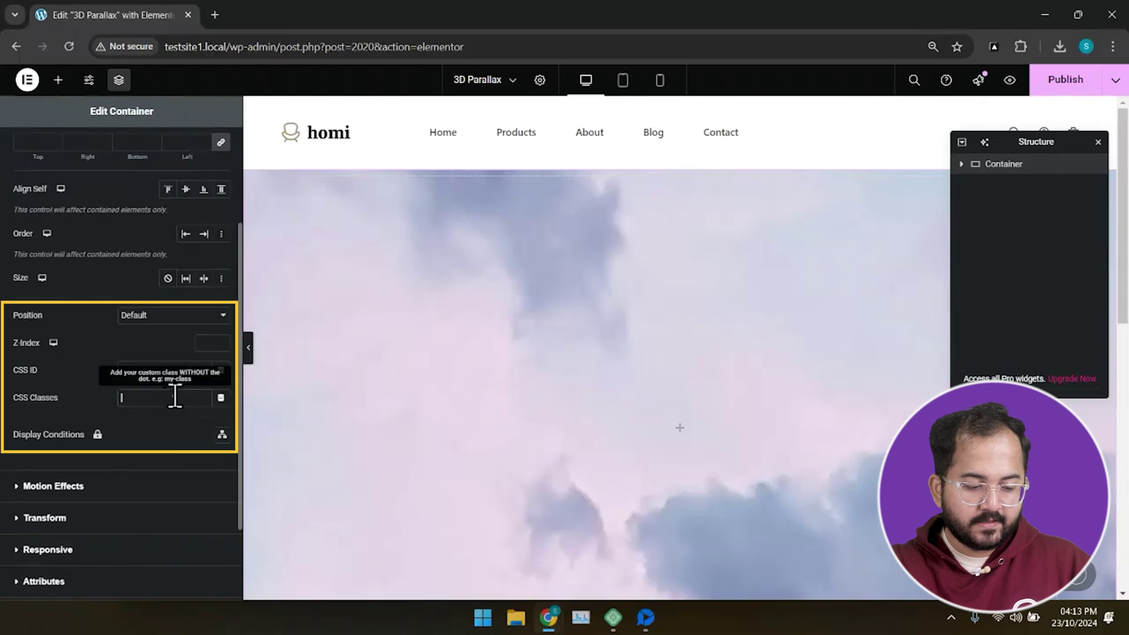
left_click(176, 398)
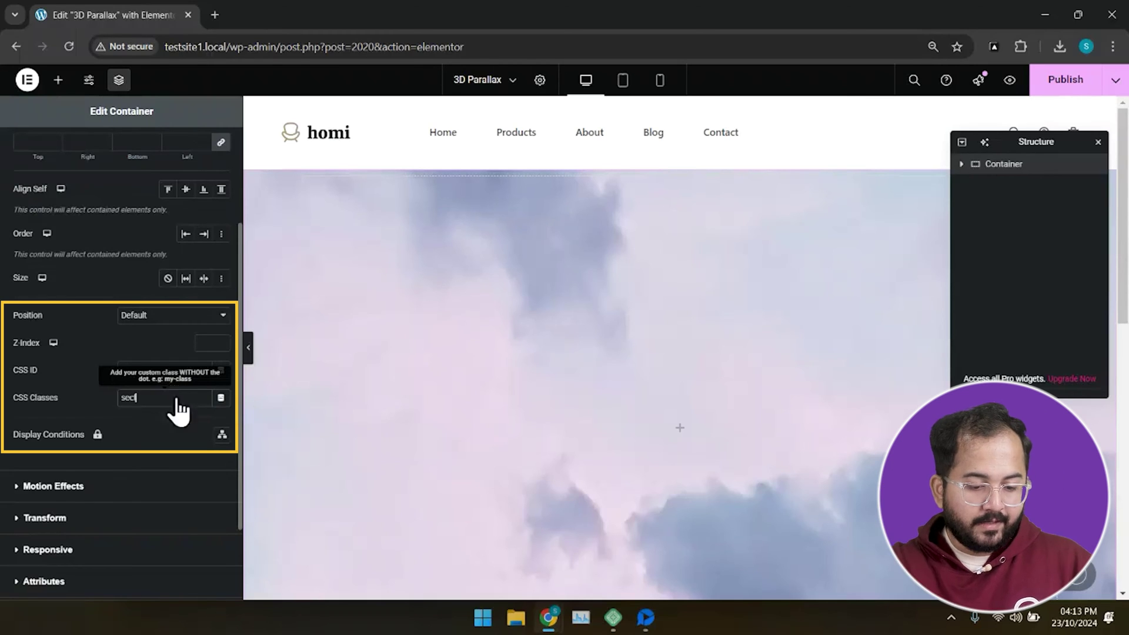
scroll(176, 398, "up", 3)
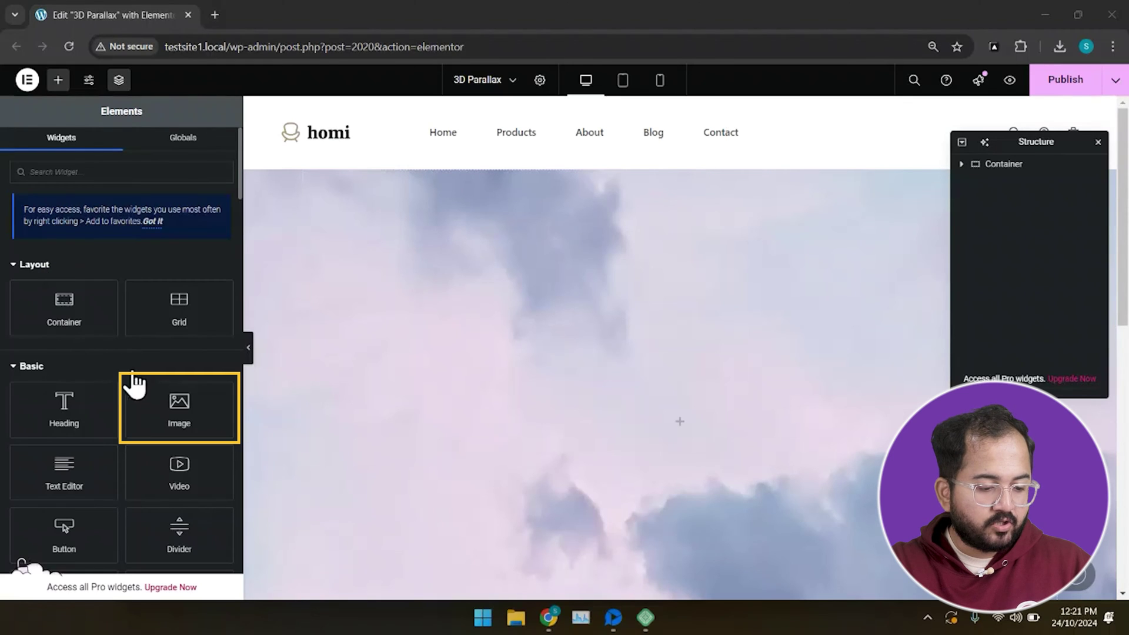
Add an image widget to the container and insert Portrait-of-a-Serene-Woman-Photoroom.png from the media library.
left_click_drag(141, 392, 464, 371)
left_click(183, 302)
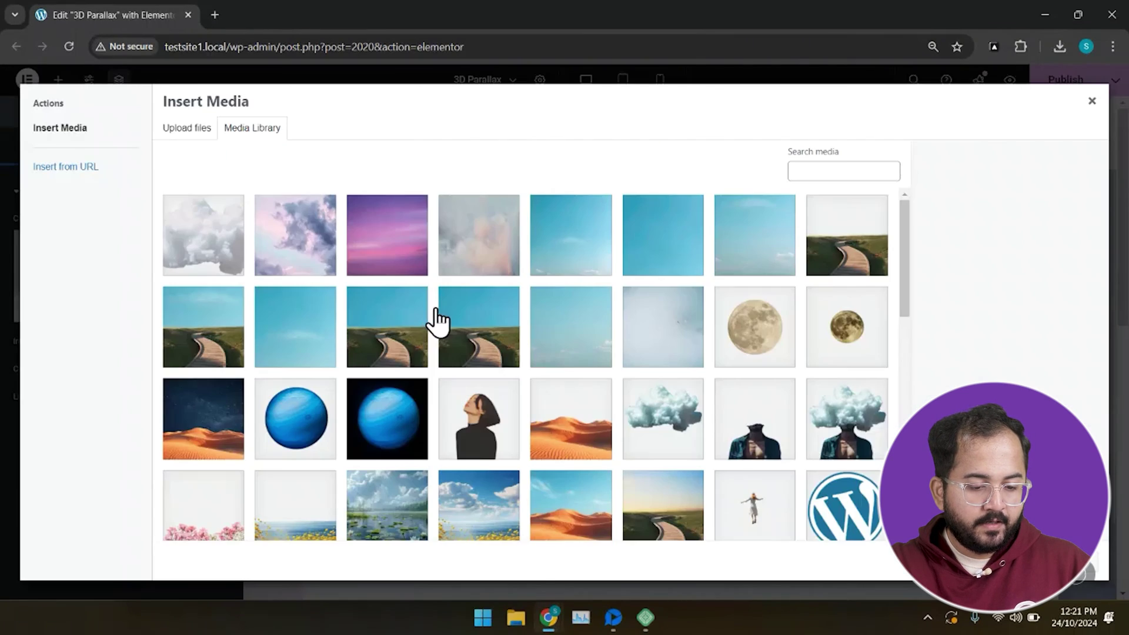
left_click(480, 418)
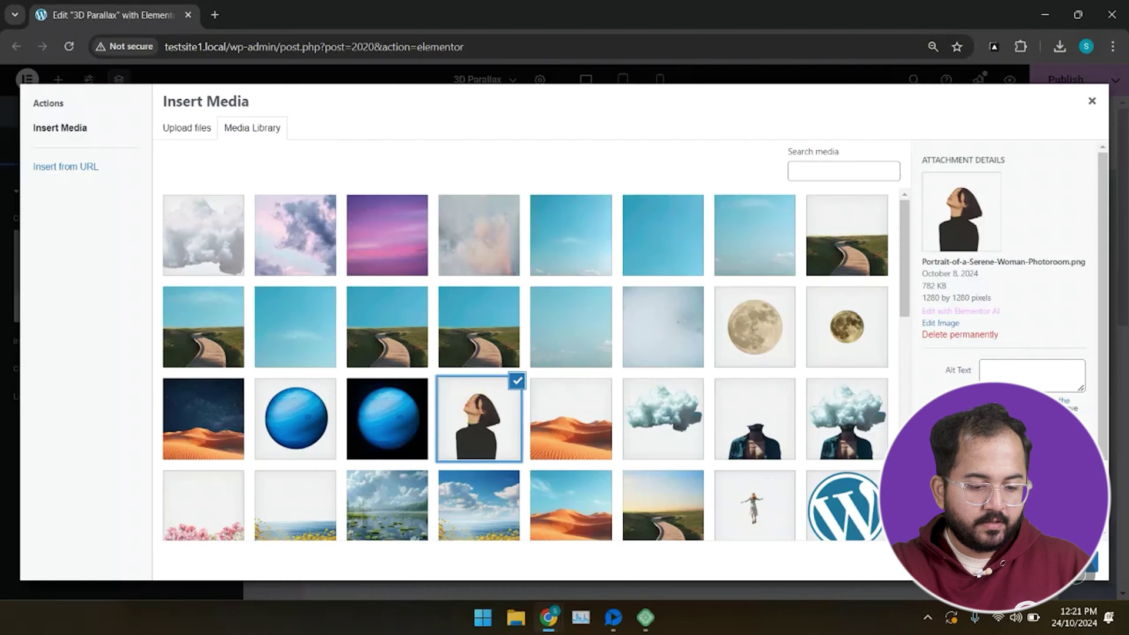
left_click(1087, 564)
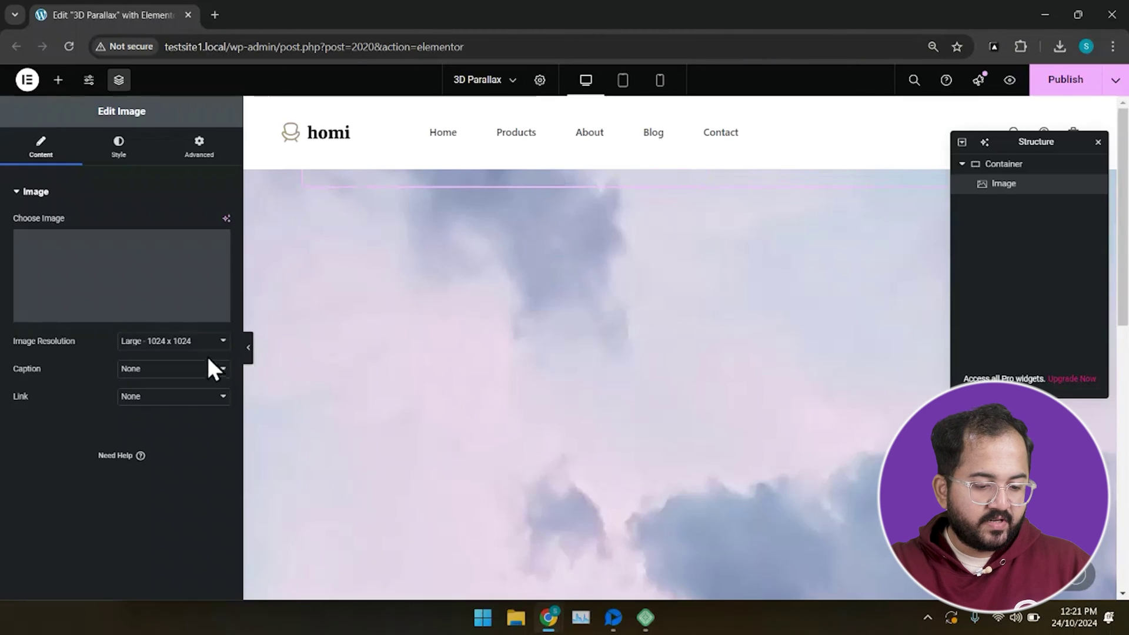
Set the woman image's resolution to Medium Large - 768 x 0 and its width to 80%.
left_click(178, 346)
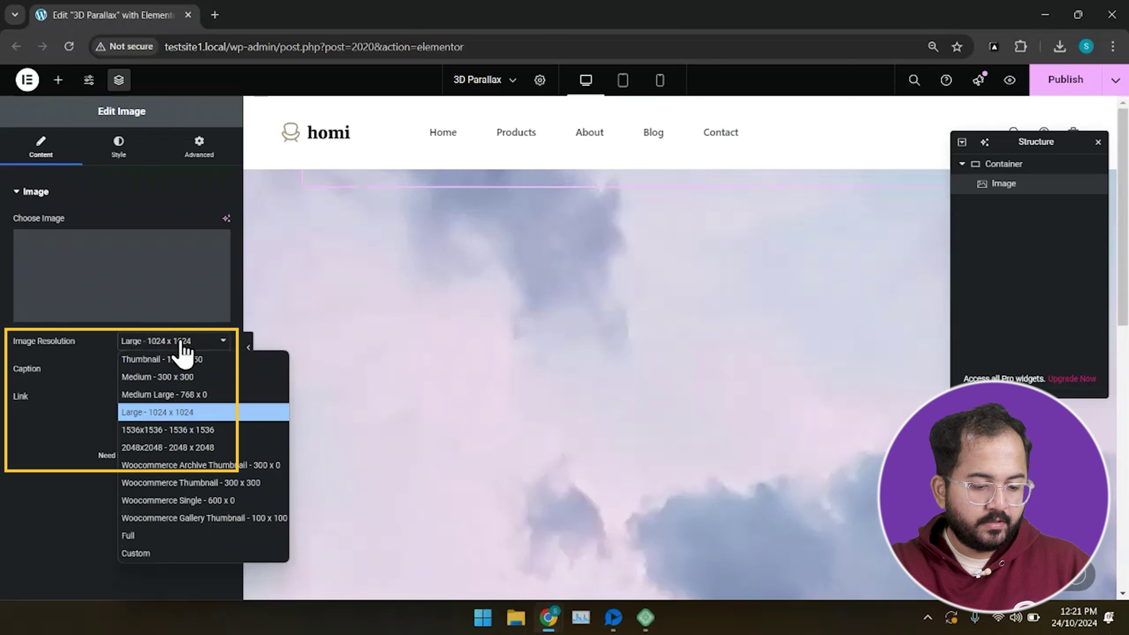
left_click(178, 395)
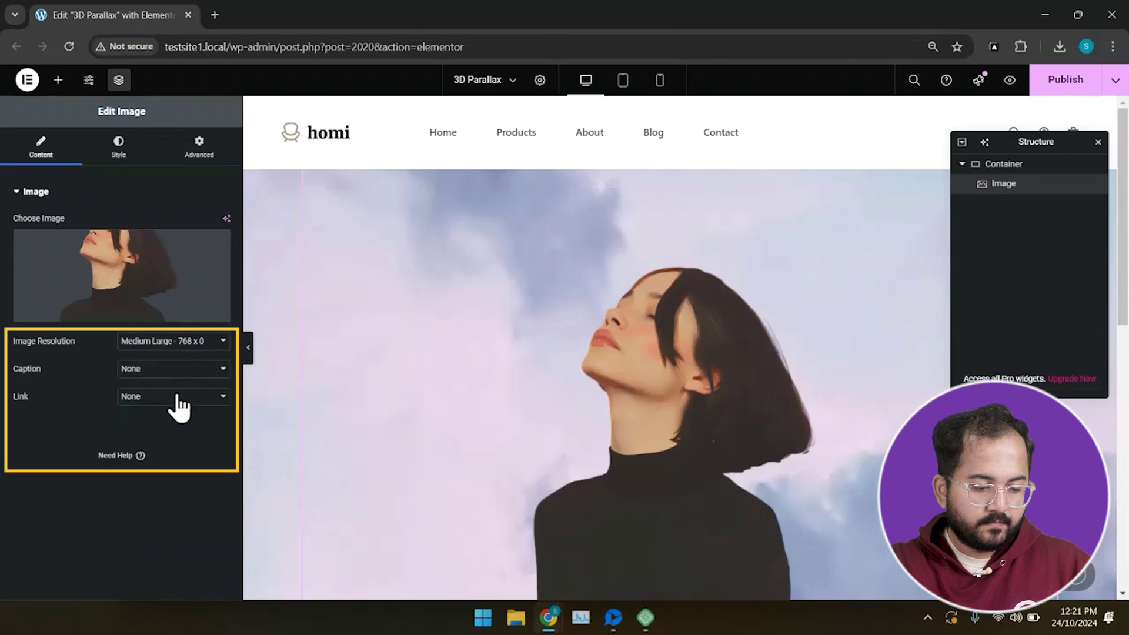
left_click(121, 154)
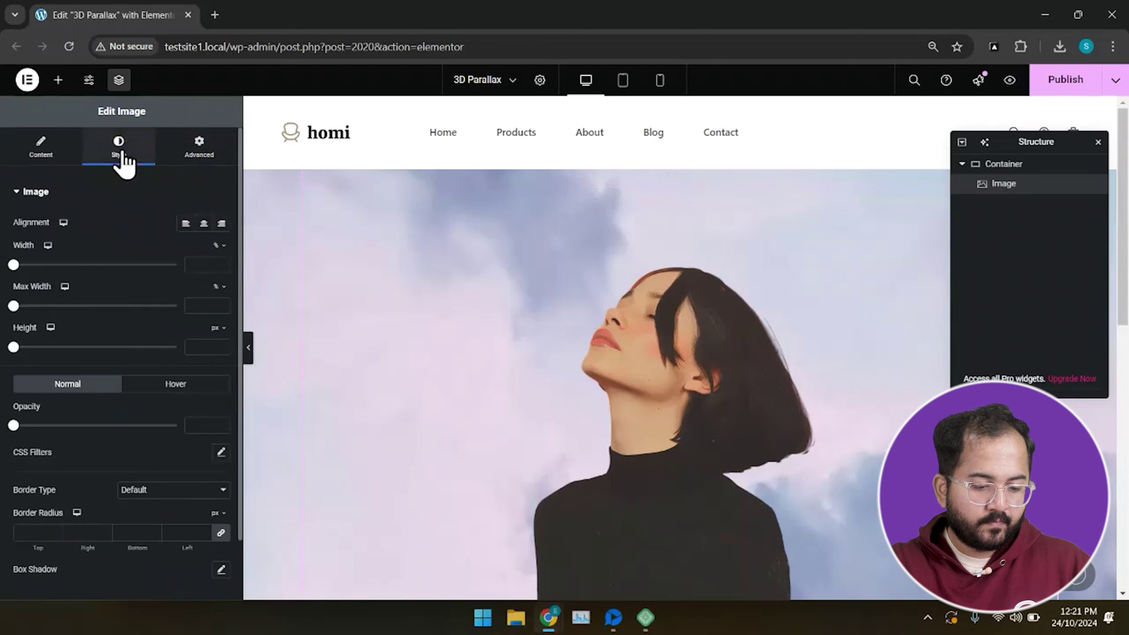
left_click(216, 266)
type("80")
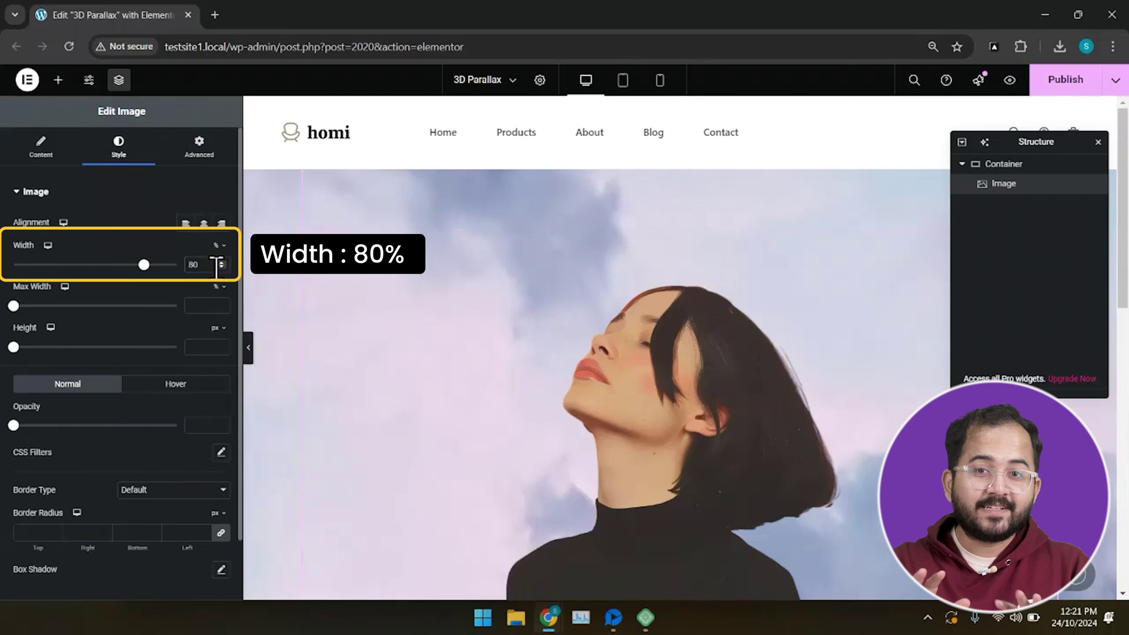
Change the woman image's position to Absolute and set its horizontal offset to 60 vh.
left_click(207, 158)
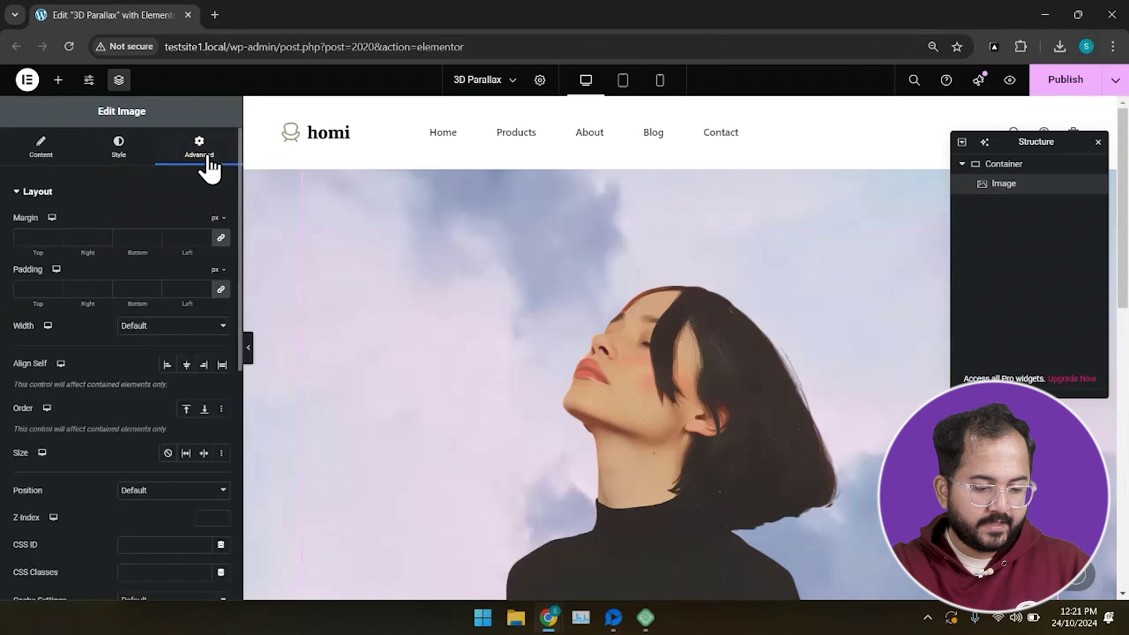
scroll(212, 318, "down", 3)
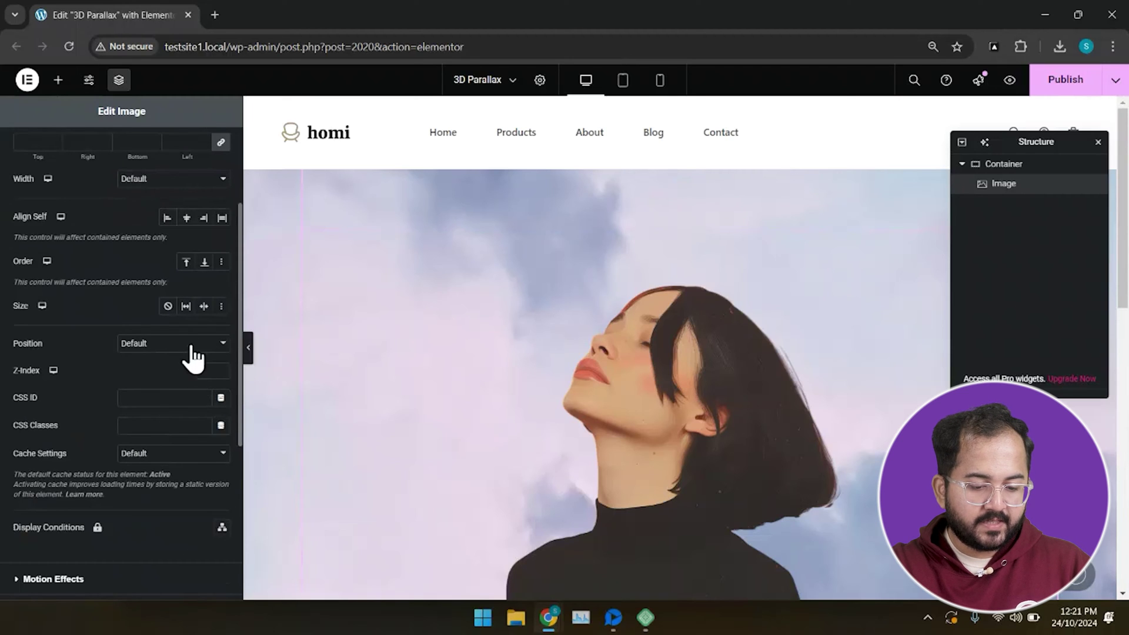
left_click(191, 352)
left_click(190, 377)
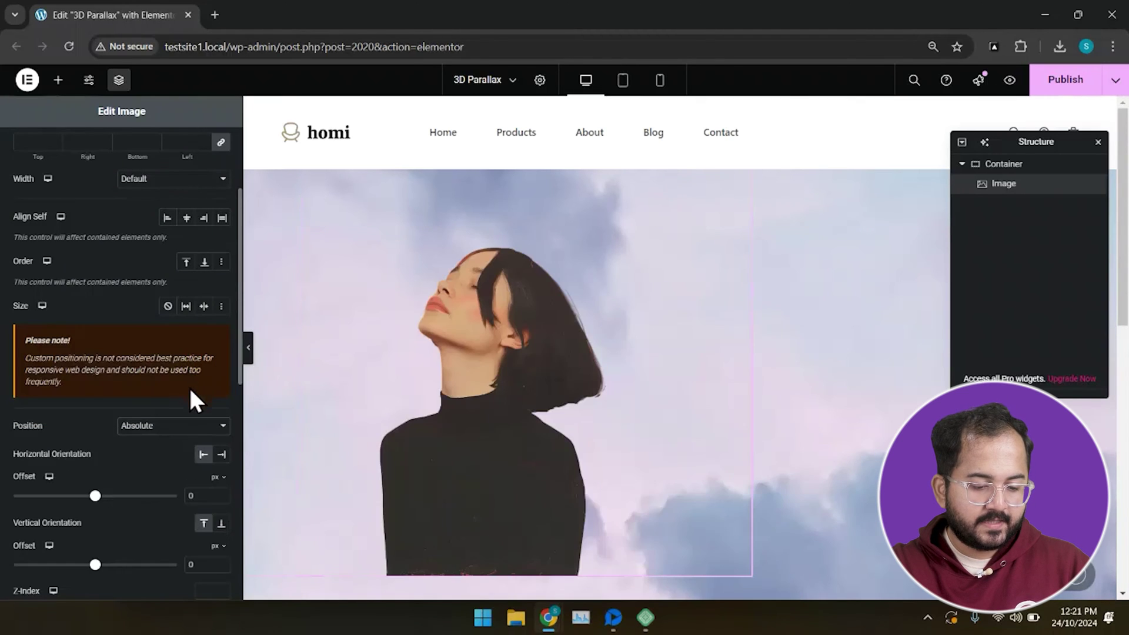
scroll(190, 399, "down", 1)
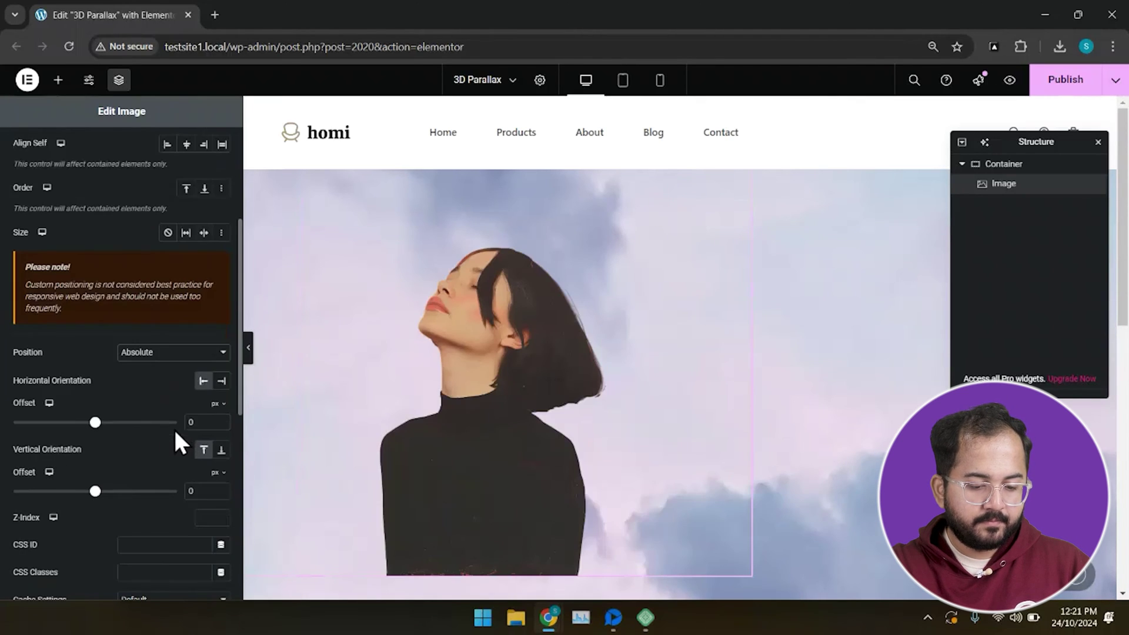
left_click(217, 405)
left_click(216, 503)
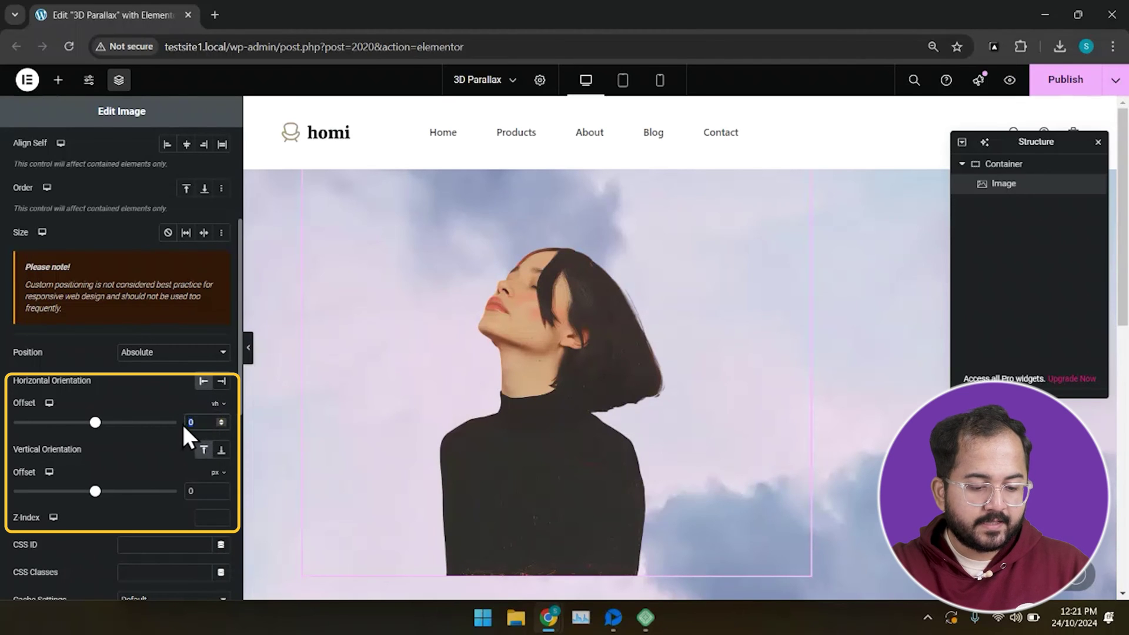
type("60")
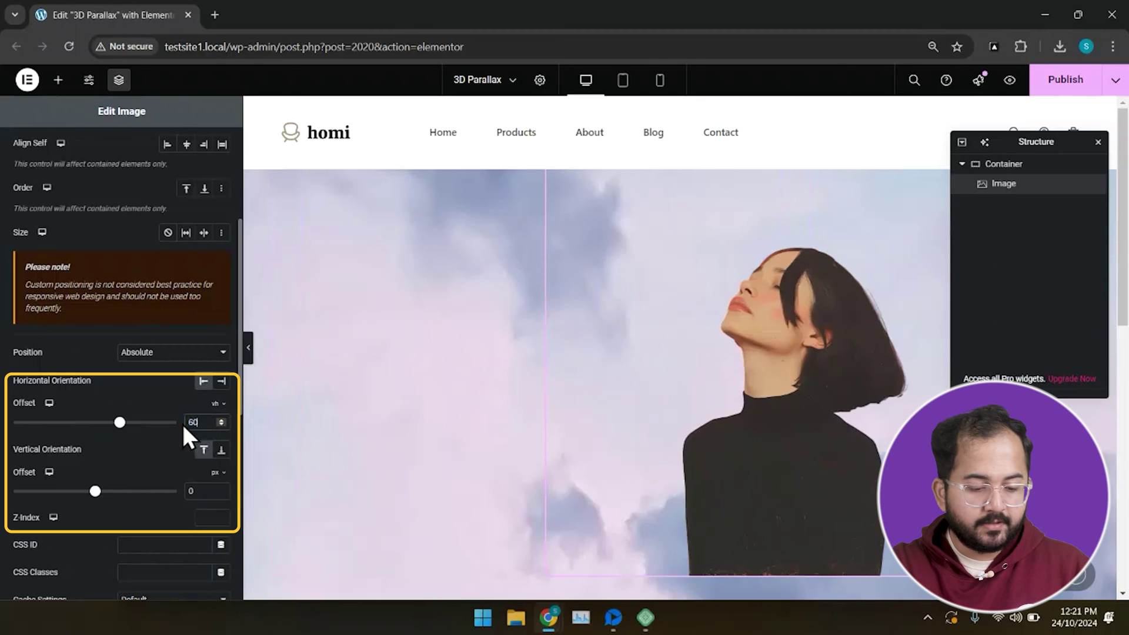
Anchor the woman image's vertical orientation to the bottom with an offset of -10 vh.
left_click(221, 450)
left_click(215, 474)
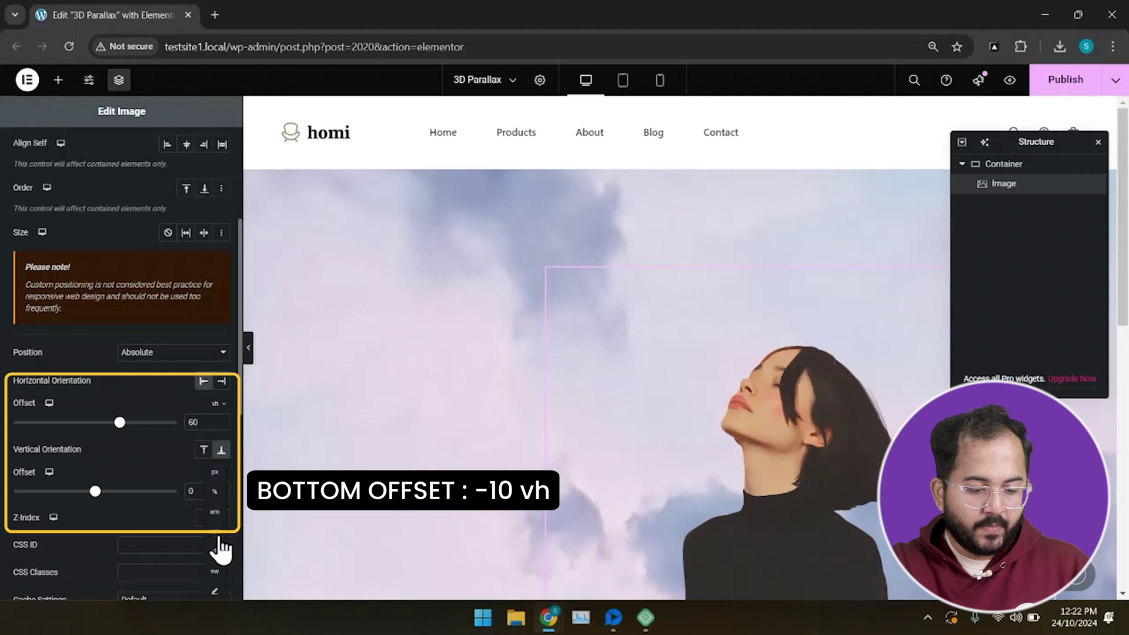
left_click(215, 563)
left_click(220, 495)
type("-10")
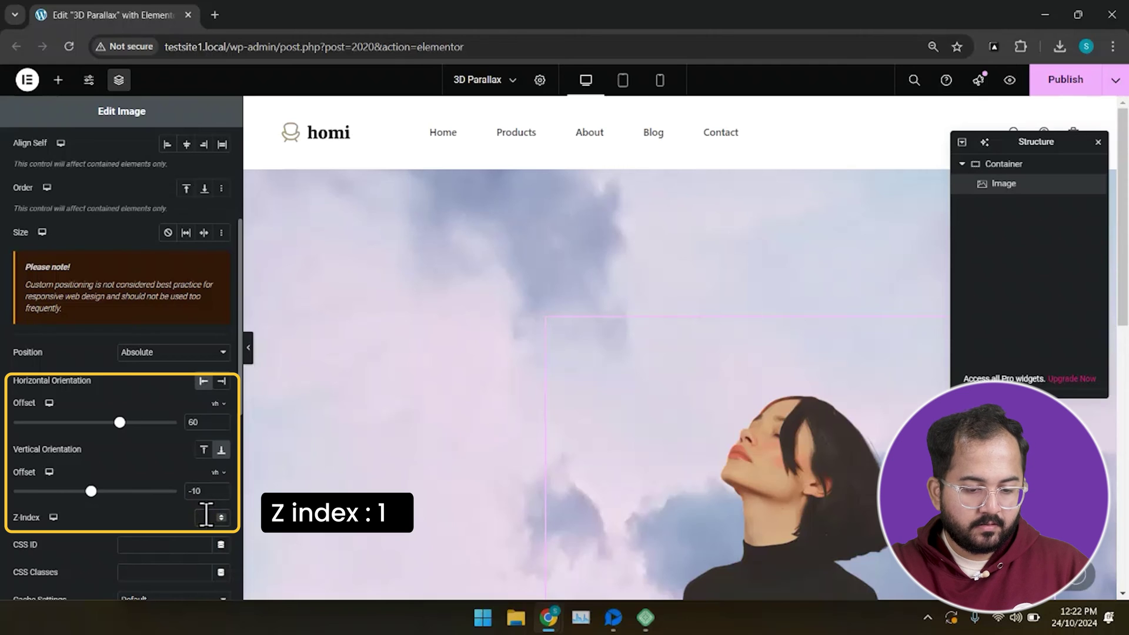
Set the woman image's Z-Index to 1 and assign it the CSS class bg-img.
type("1")
scroll(205, 513, "down", 3)
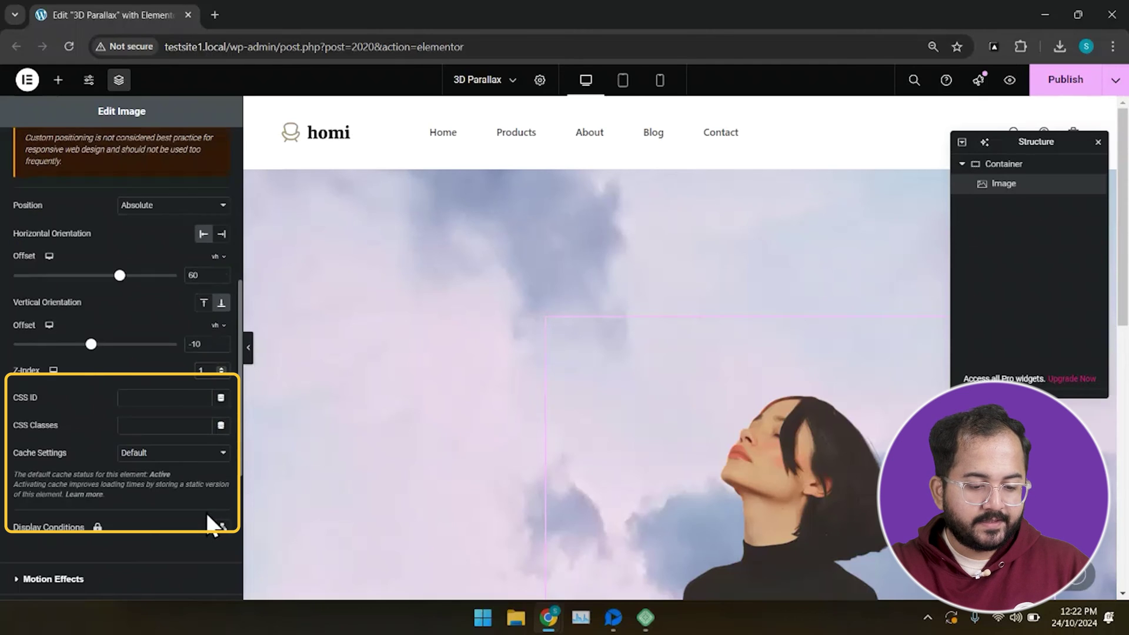
left_click(168, 424)
type("bg-img")
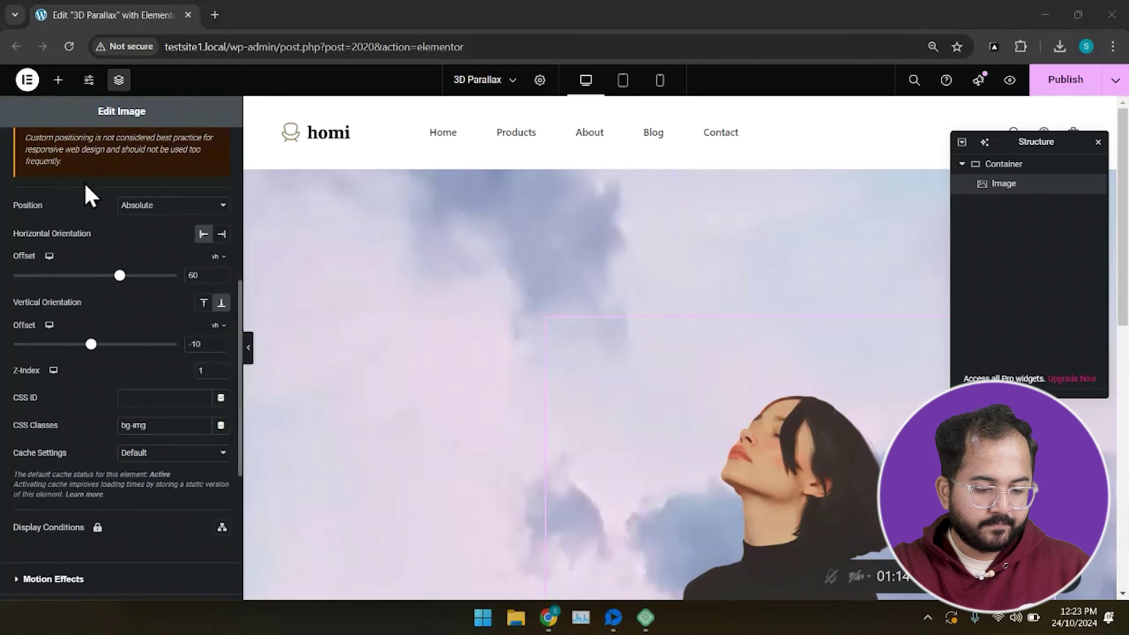
Add a second image widget to the container and insert the white cloud cutout from the media library.
left_click(58, 79)
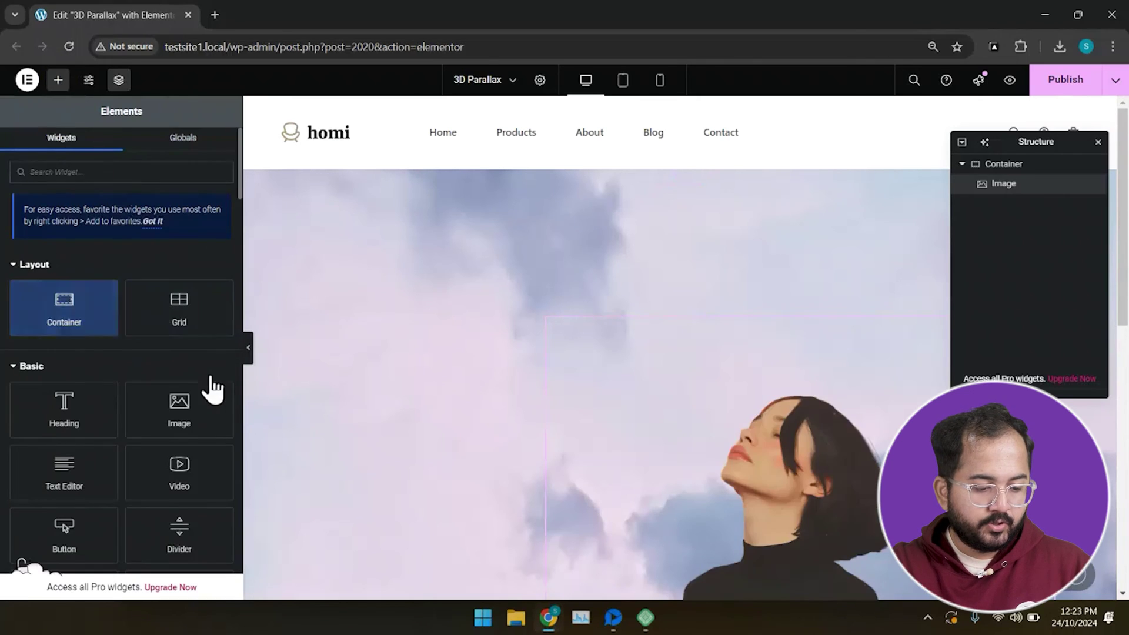
left_click_drag(194, 398, 648, 349)
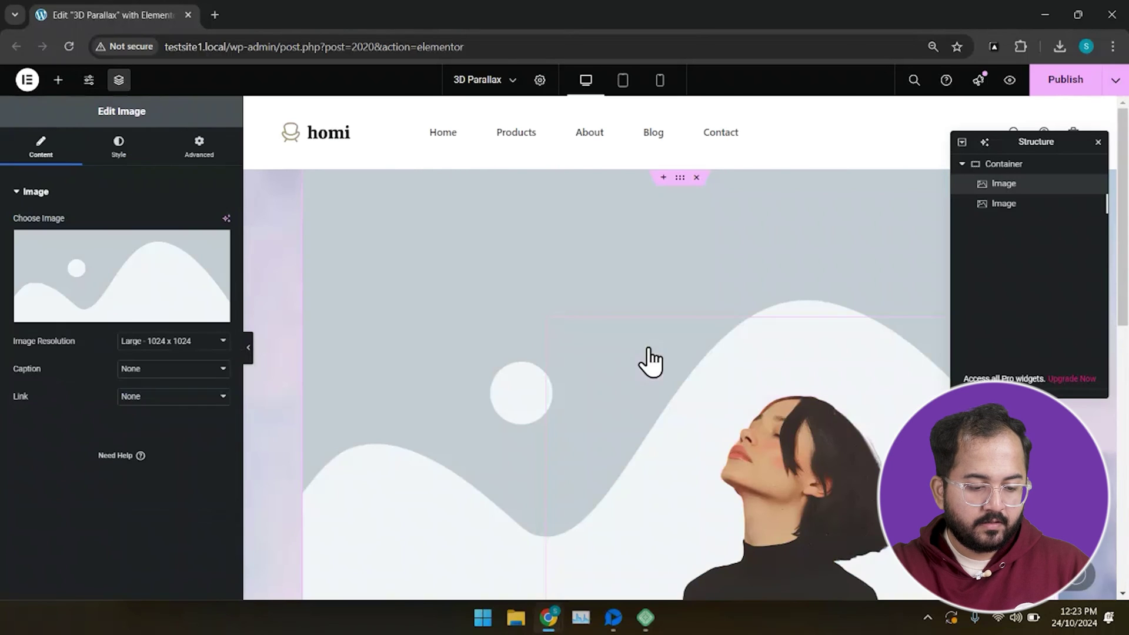
left_click(105, 307)
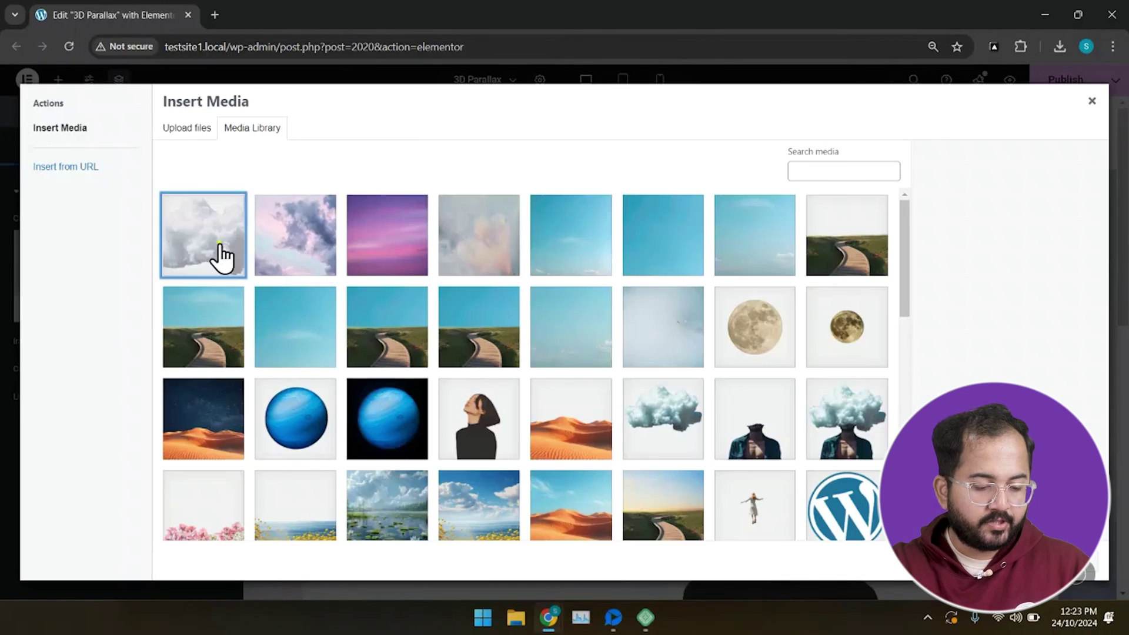
left_click(222, 257)
left_click(1096, 564)
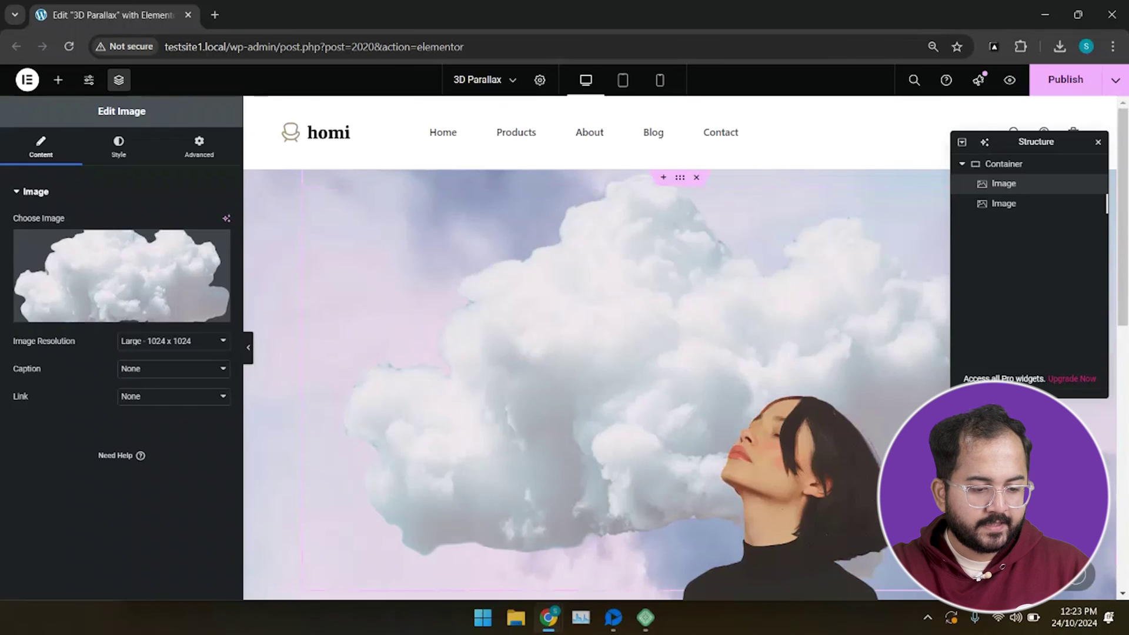
Set the cloud image's width to 65% and change its position to Absolute.
left_click(116, 150)
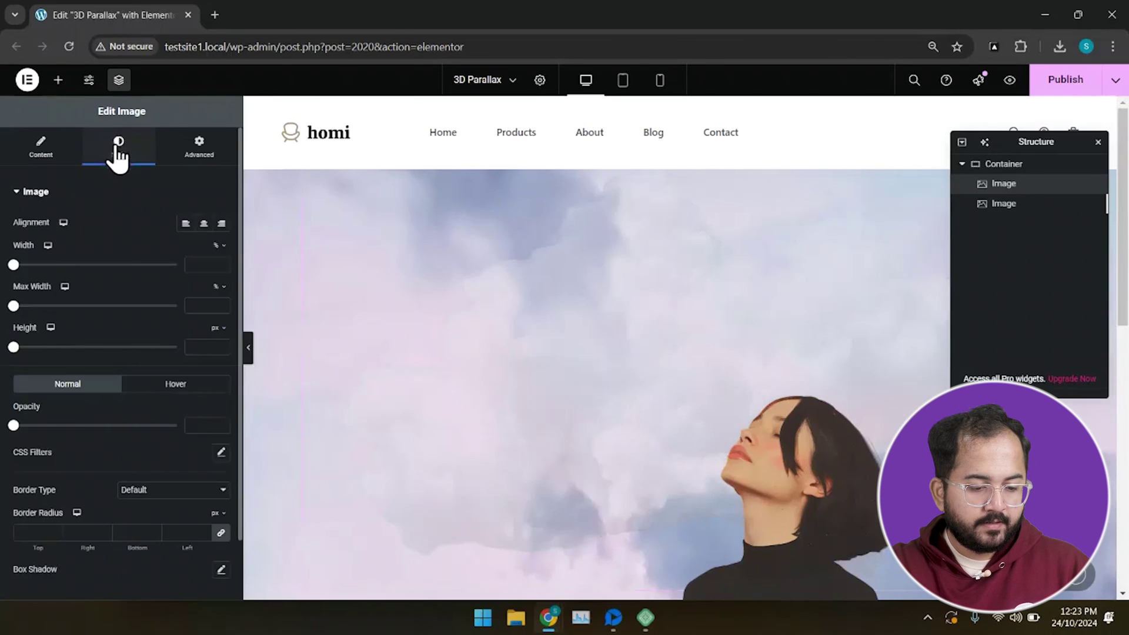
type("65")
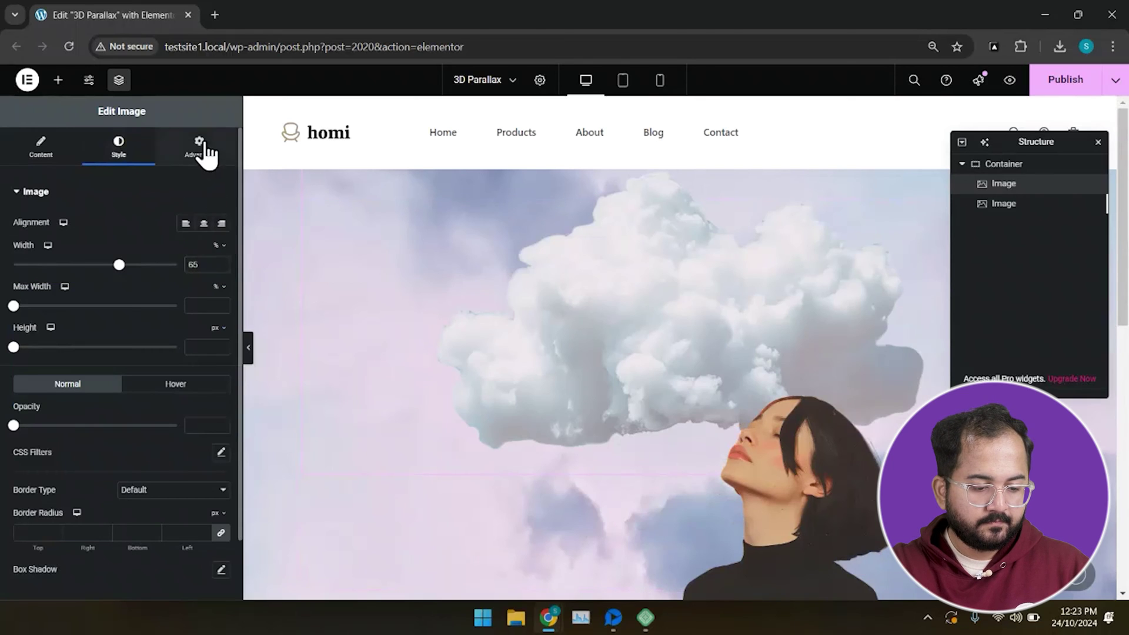
left_click(200, 147)
scroll(176, 276, "down", 3)
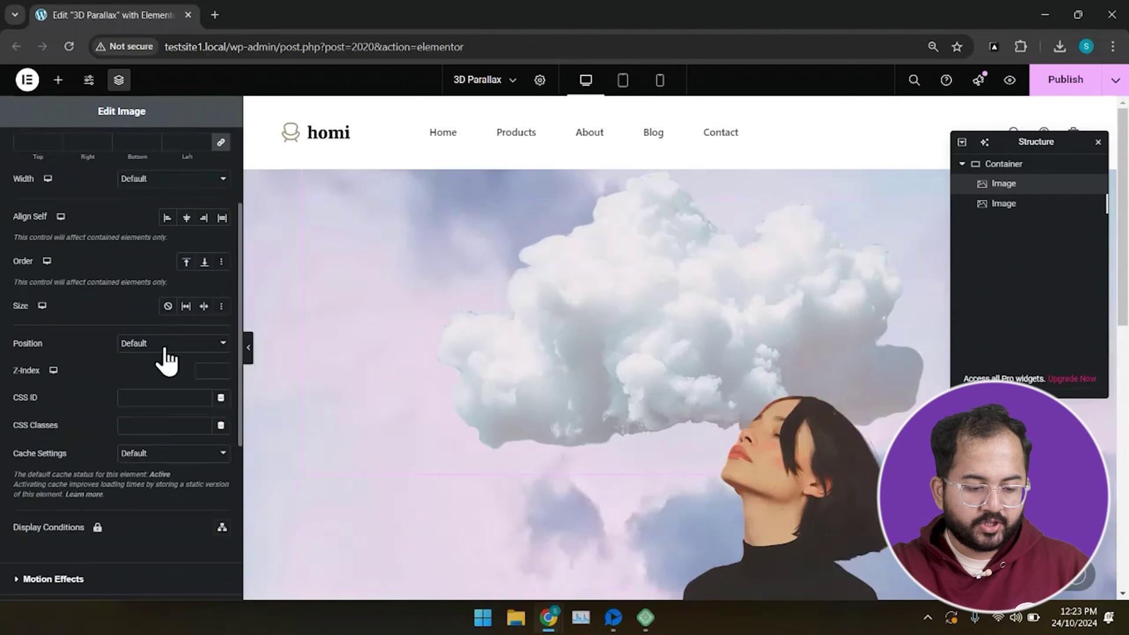
left_click(161, 346)
left_click(162, 379)
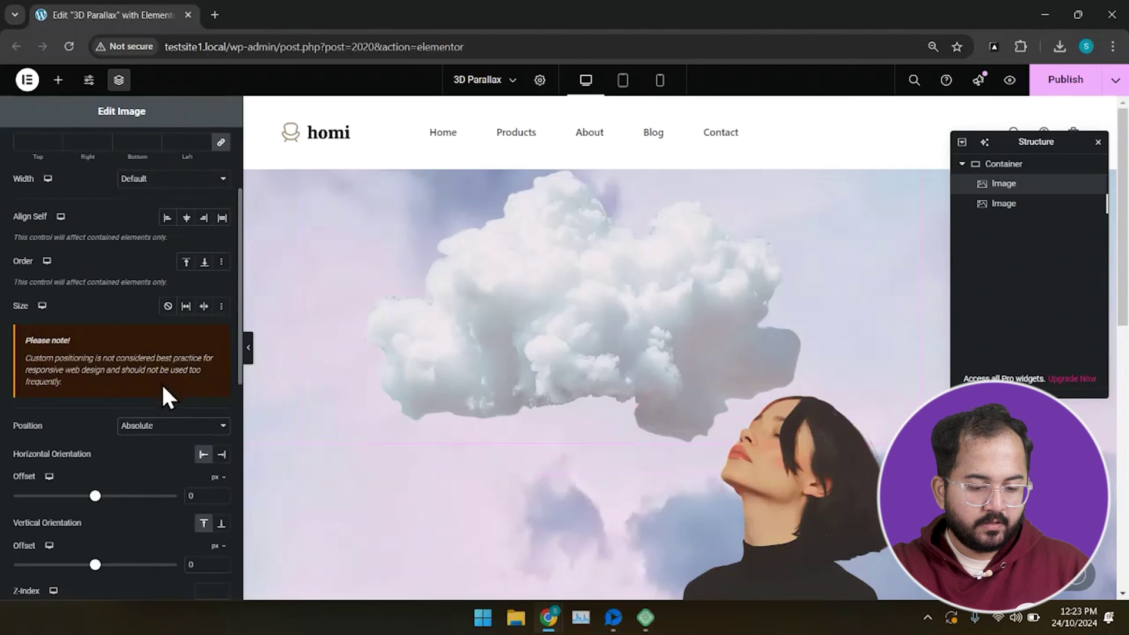
Set the cloud image's horizontal offset to 43 vh and its vertical offset to 14 vh.
scroll(163, 400, "down", 3)
left_click(216, 331)
left_click(213, 429)
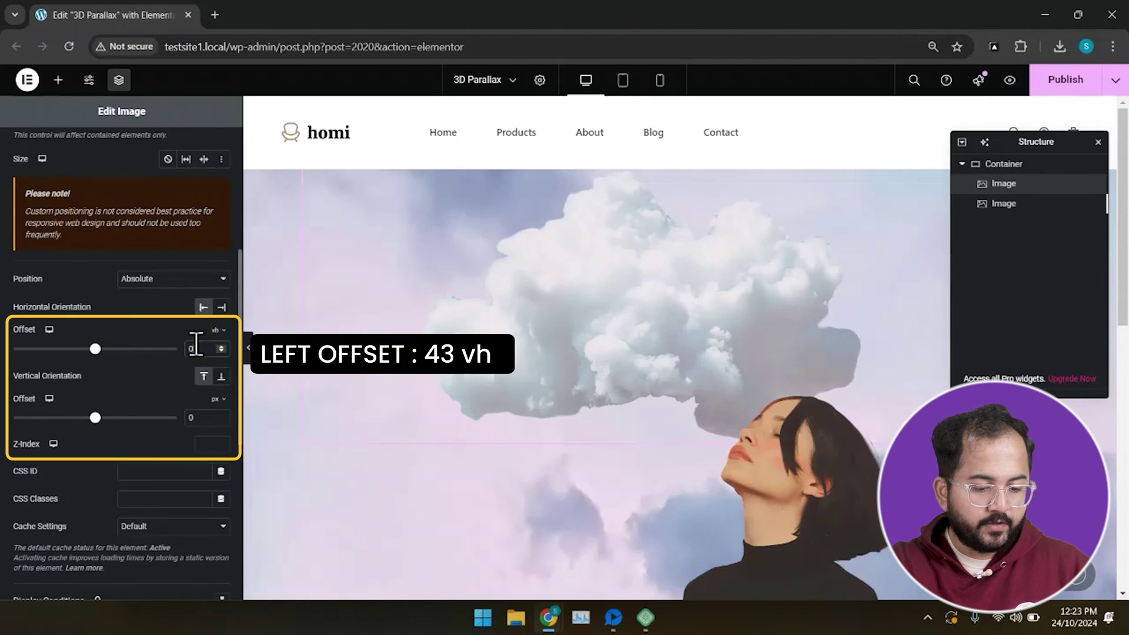
type("43")
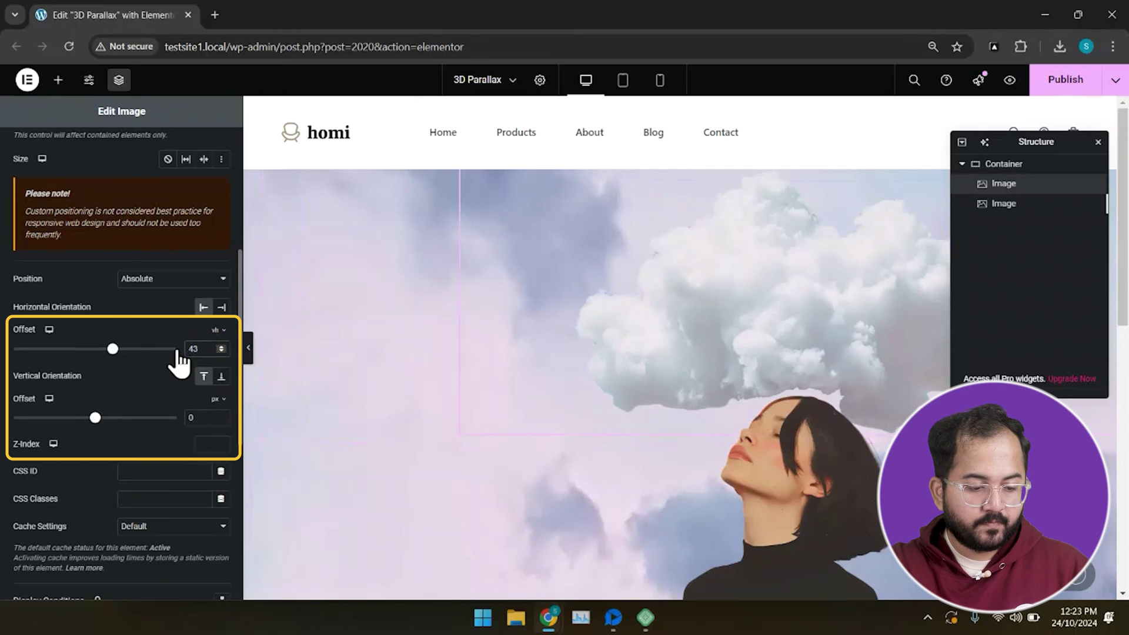
left_click(218, 400)
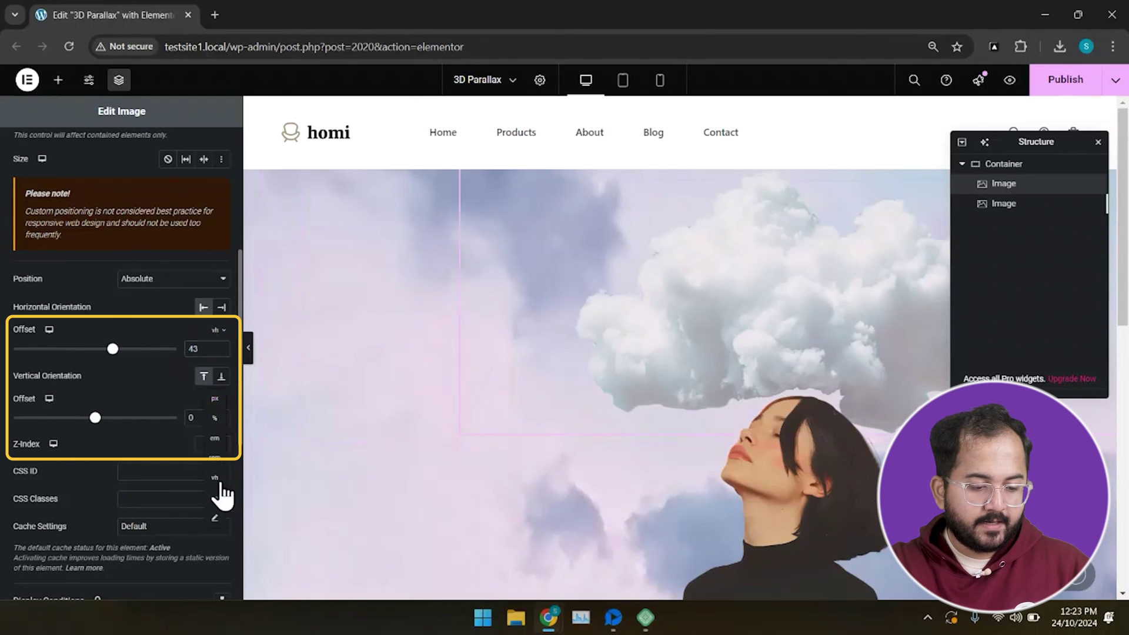
left_click(216, 478)
left_click_drag(201, 419, 182, 425)
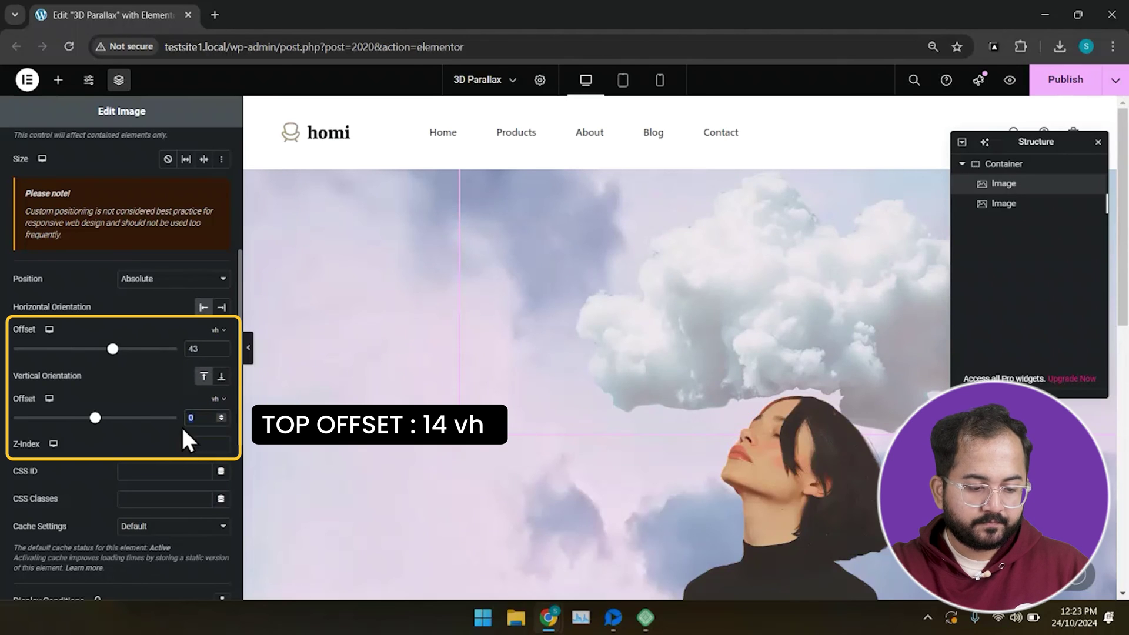
type("14")
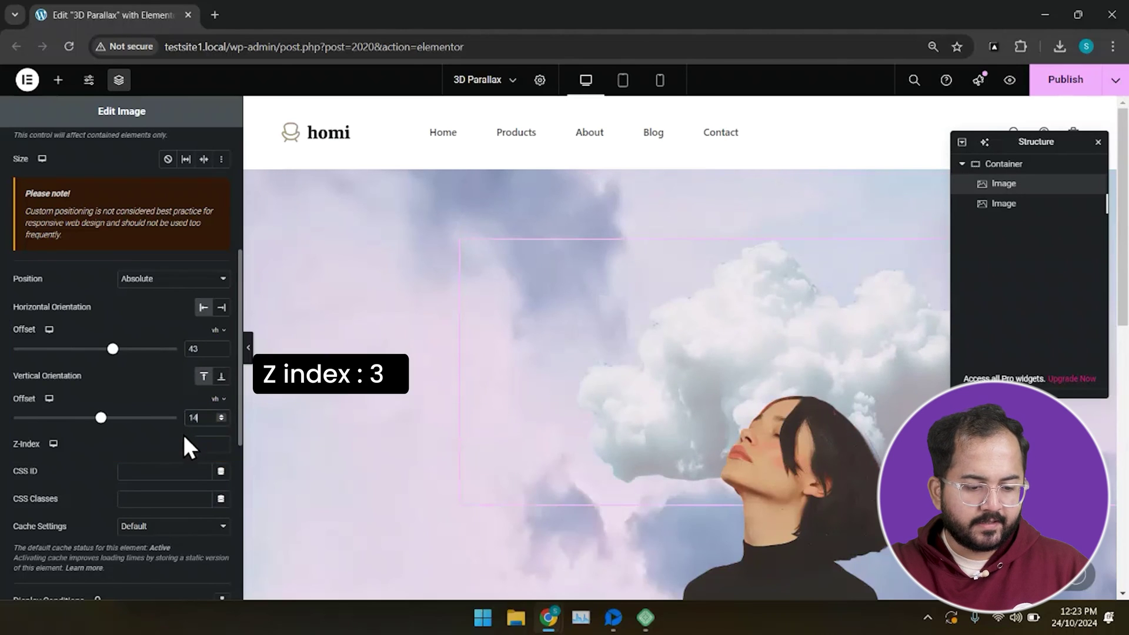
Set the cloud image's Z-Index to 3 and open its CSS Classes value for editing.
scroll(186, 447, "down", 1)
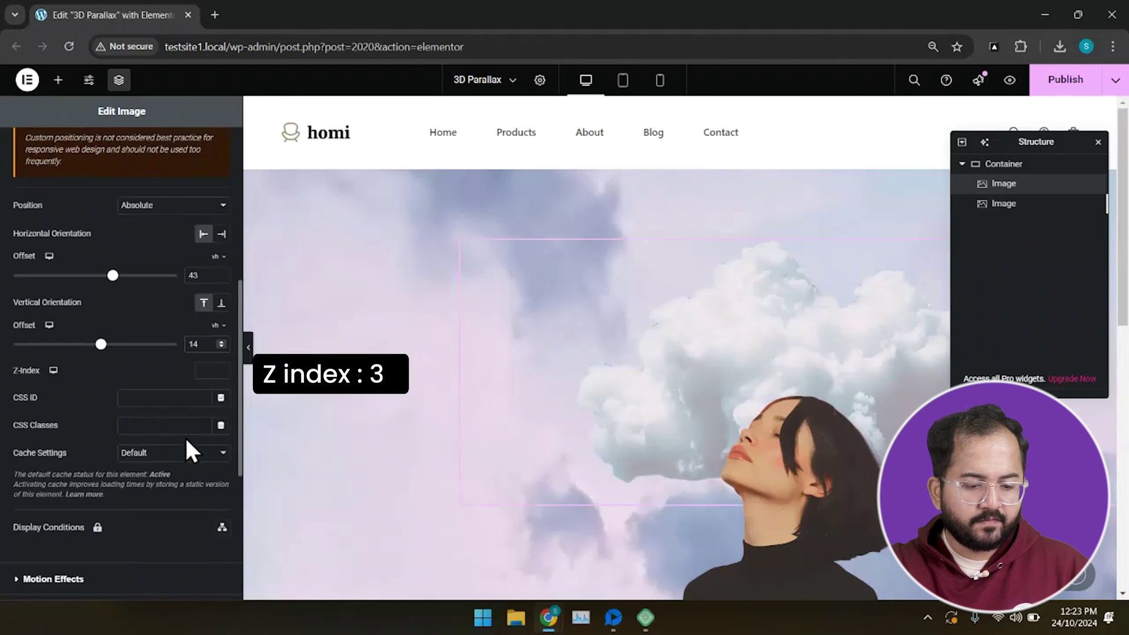
left_click(211, 370)
type("3")
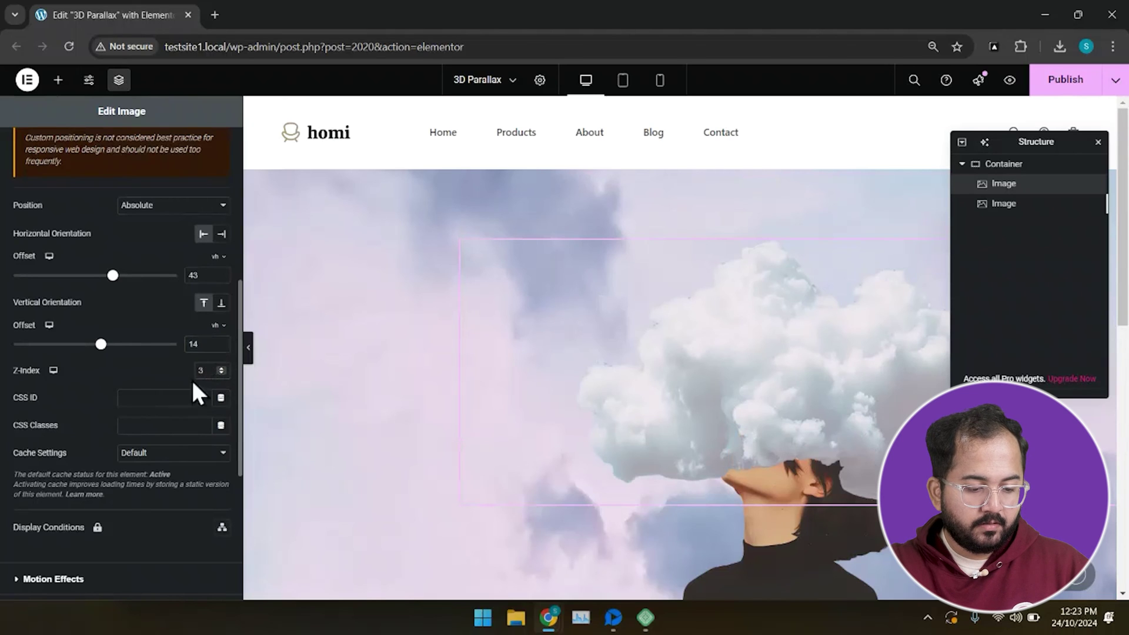
left_click(175, 428)
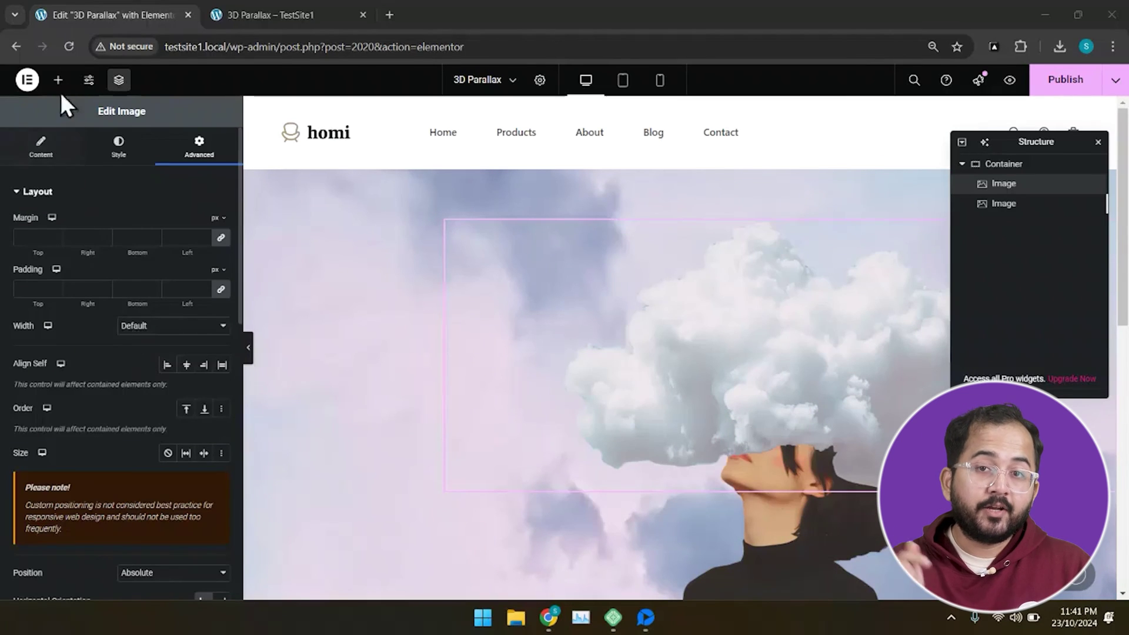
Add a heading widget to the container and set its title to "Who <br>We Are".
left_click(60, 80)
left_click_drag(80, 386, 492, 365)
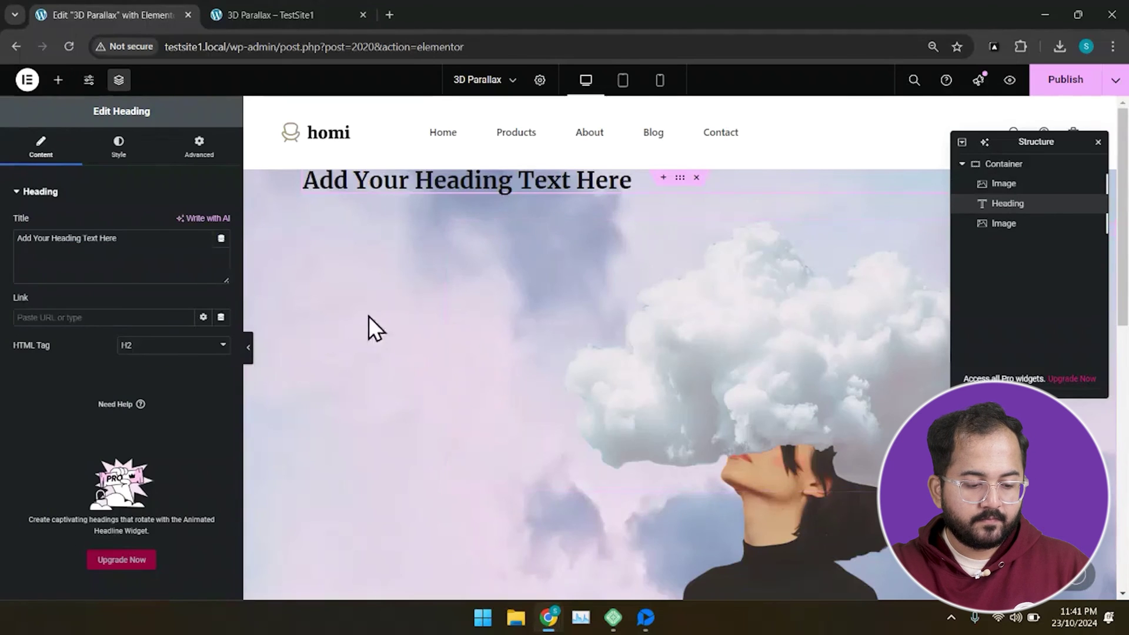
left_click_drag(184, 247, 2, 255)
type("Who <br>We Are")
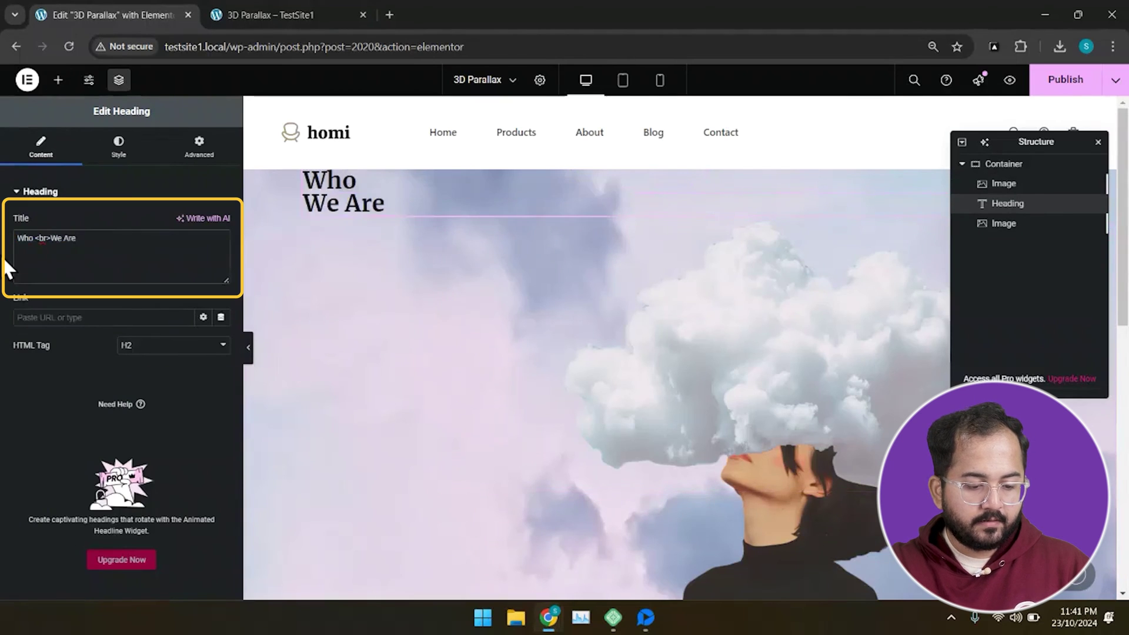
Change the heading's position to Absolute.
left_click(190, 166)
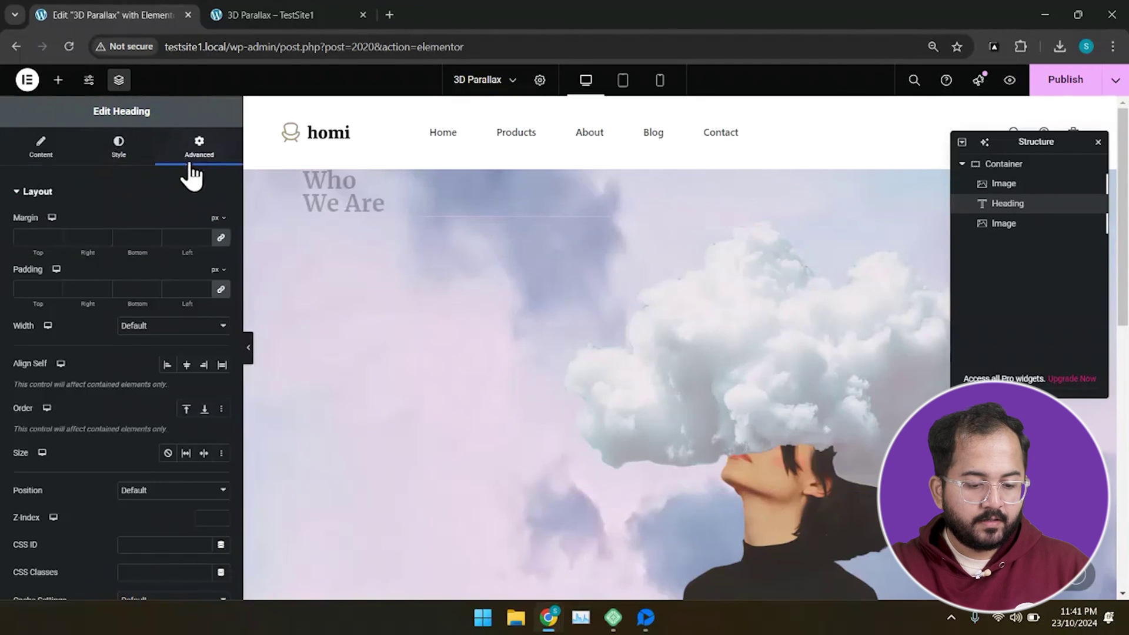
scroll(177, 357, "down", 3)
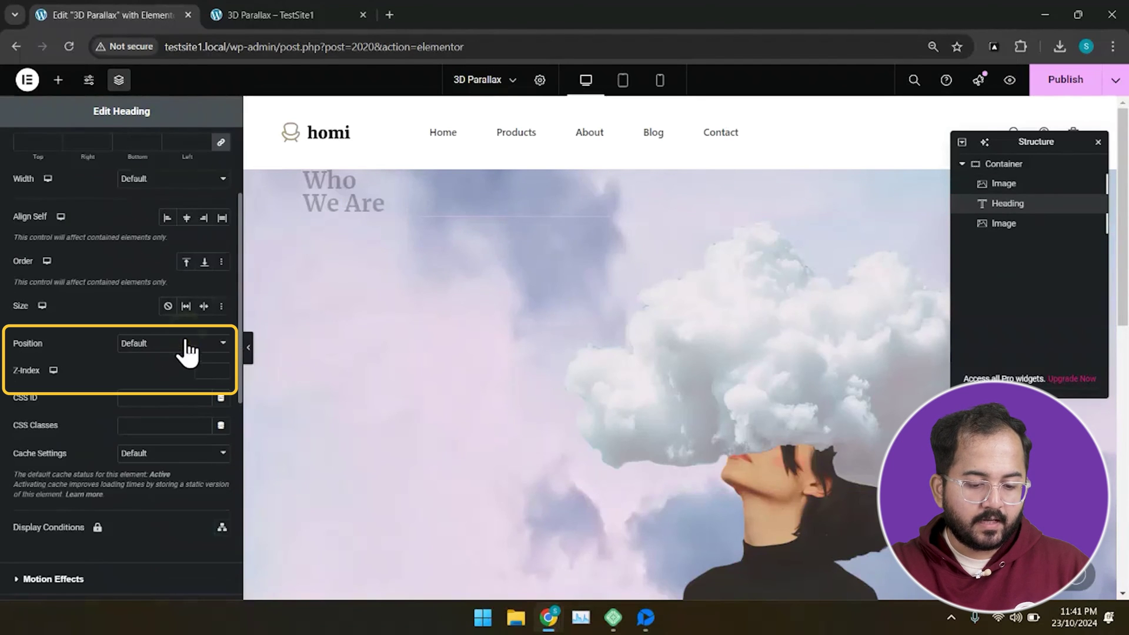
left_click(186, 344)
left_click(181, 376)
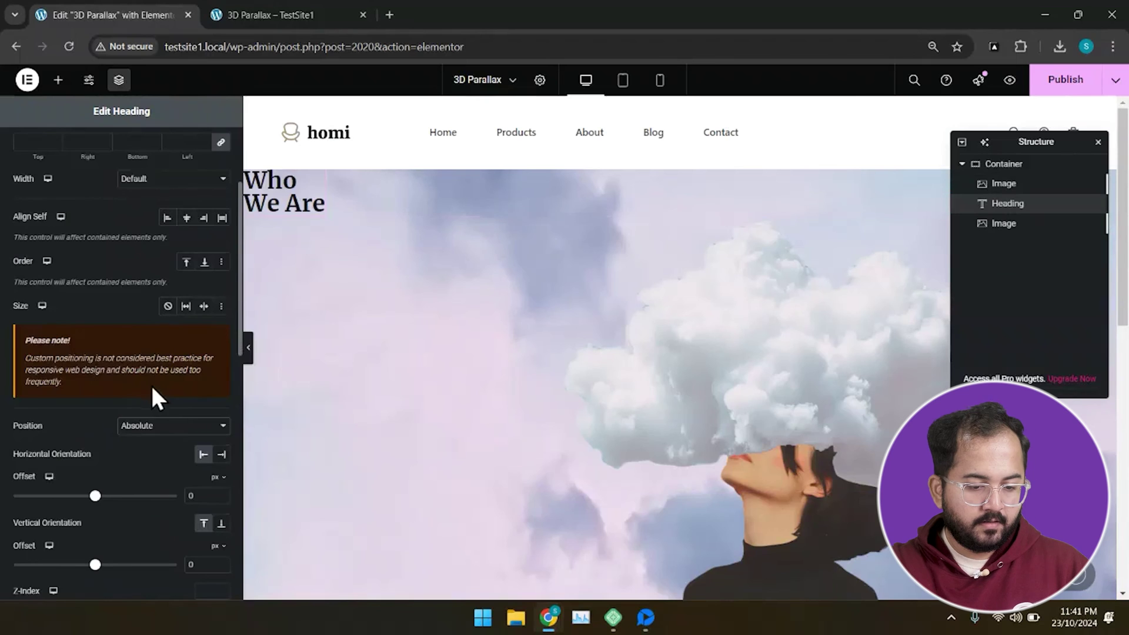
Apply the global color New Item #2 (#181818) to the heading text.
scroll(145, 371, "up", 5)
left_click(118, 148)
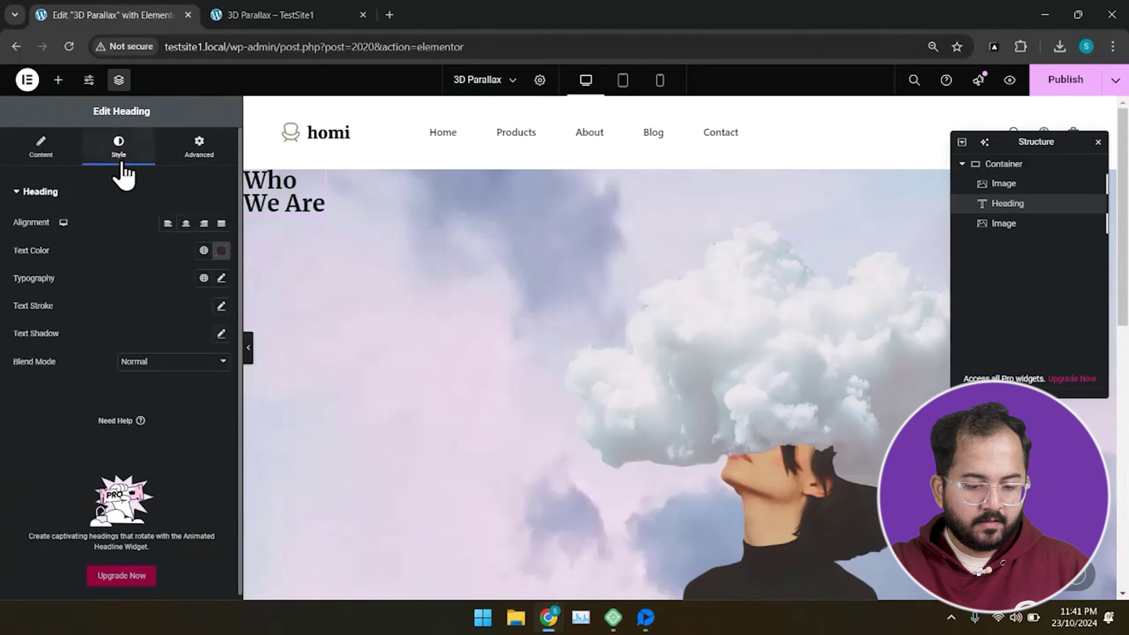
left_click(204, 251)
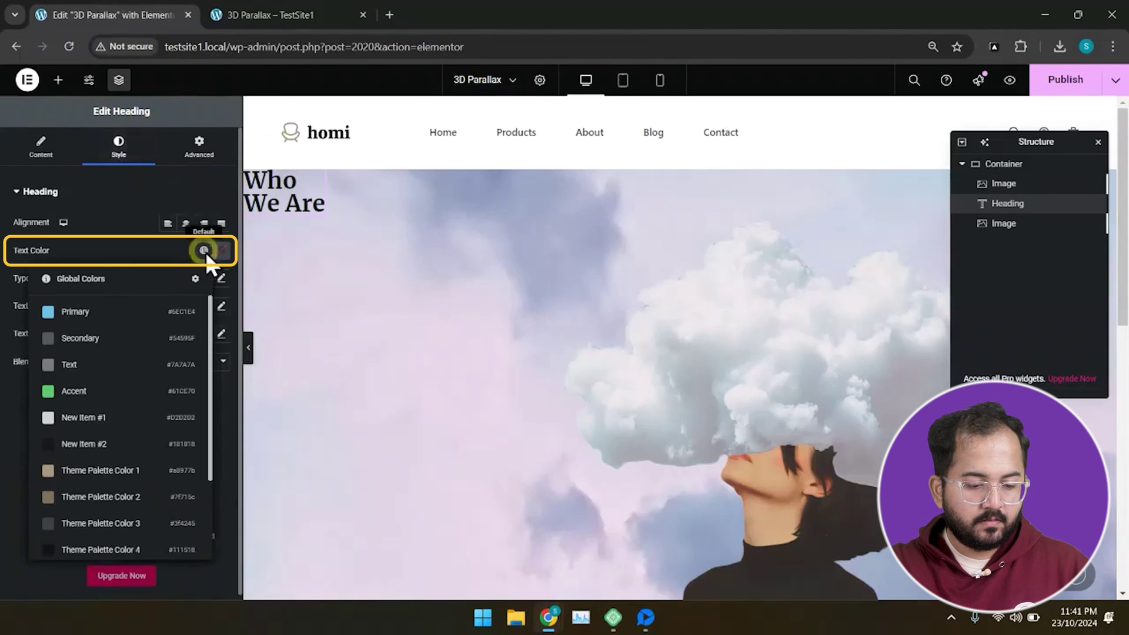
left_click(156, 445)
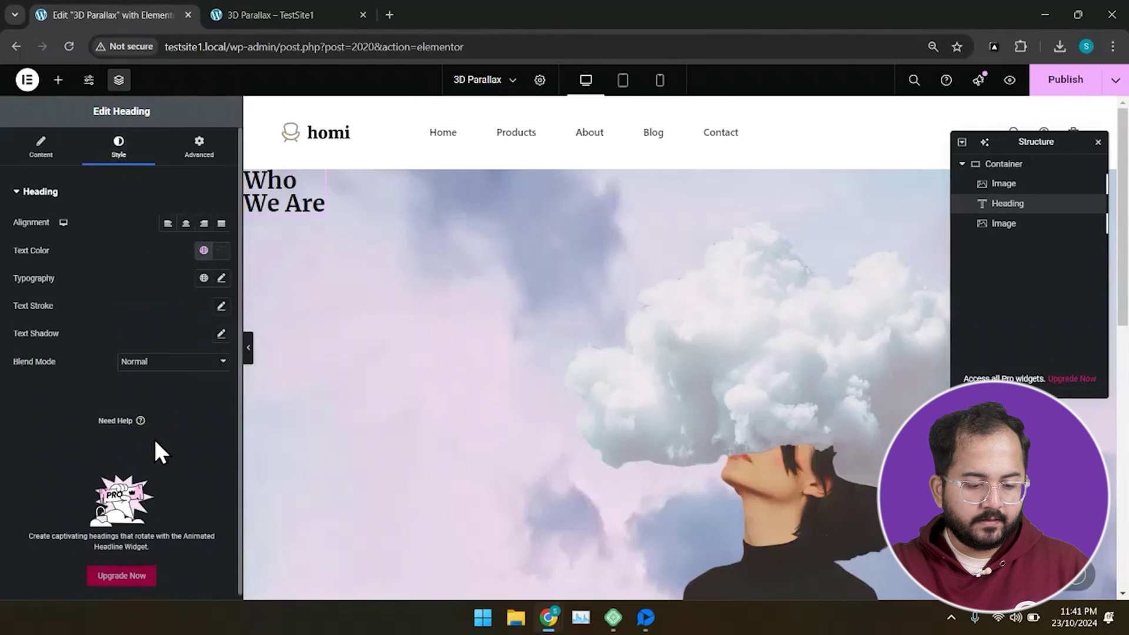
Set the heading's typography to Helvetica at 7 vw with weight 800 (Extra Bold).
left_click(221, 278)
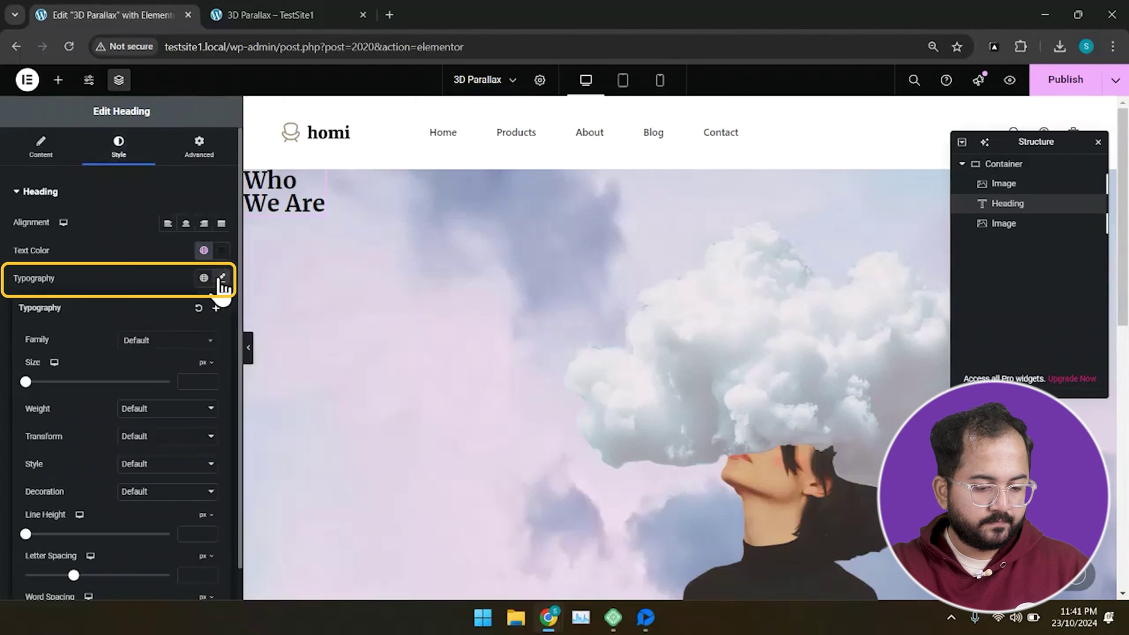
left_click(189, 341)
left_click(154, 454)
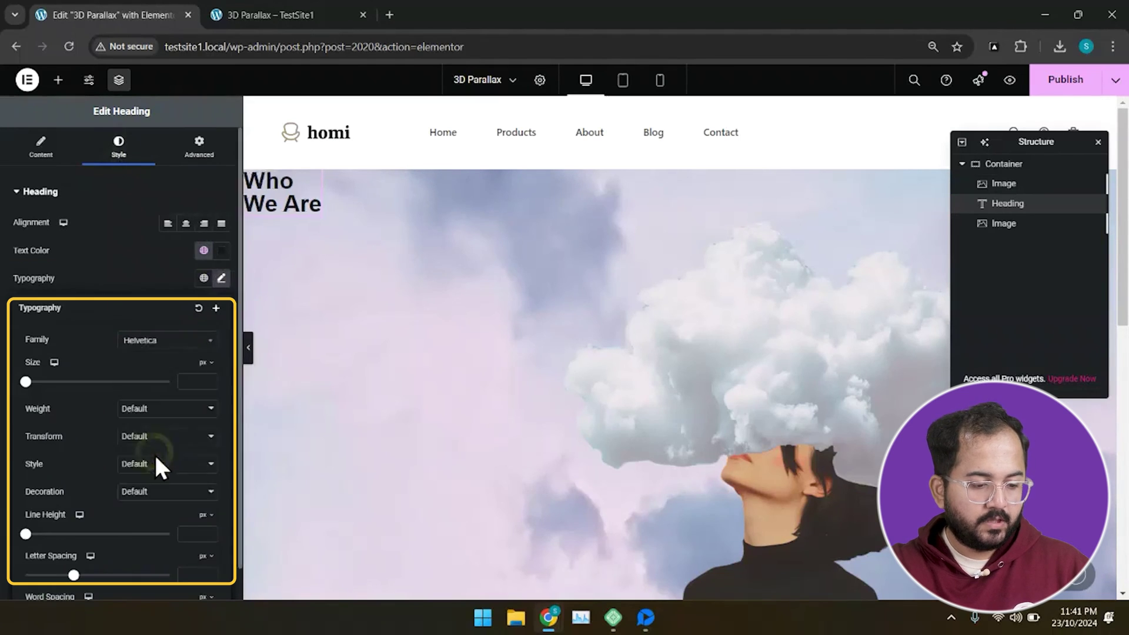
left_click(205, 364)
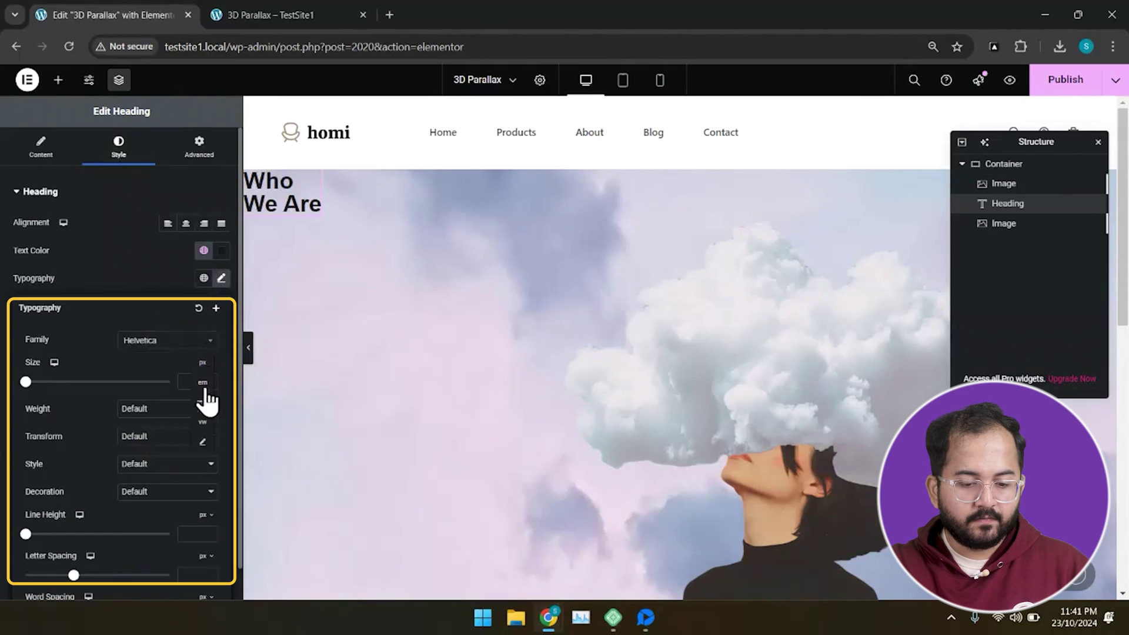
left_click(205, 424)
left_click(199, 379)
type("7")
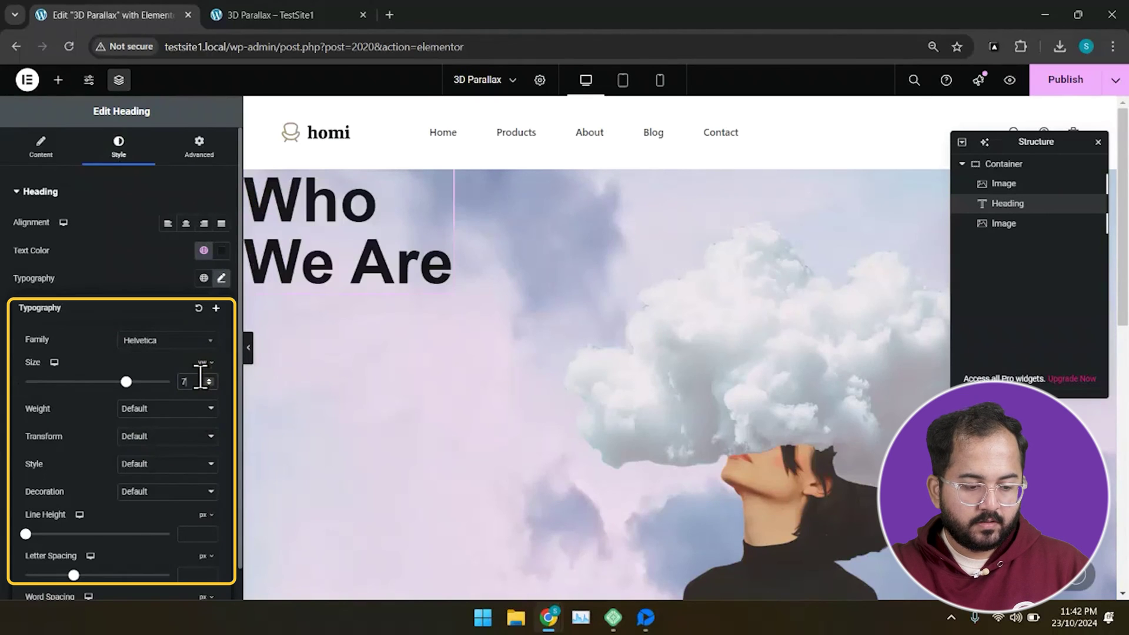
left_click(198, 412)
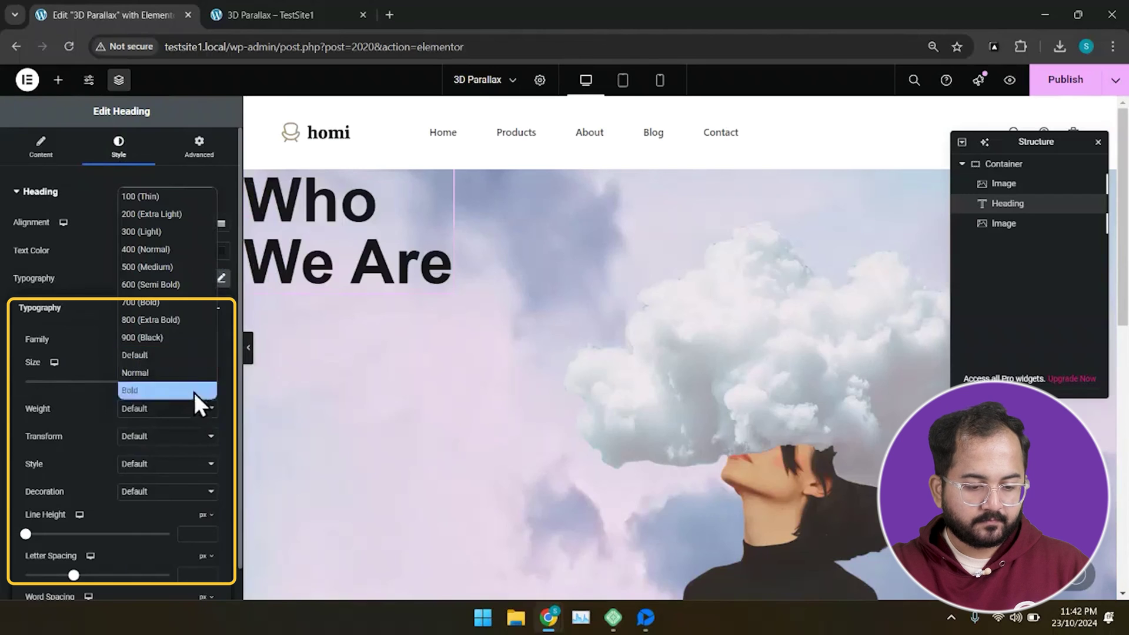
left_click(178, 319)
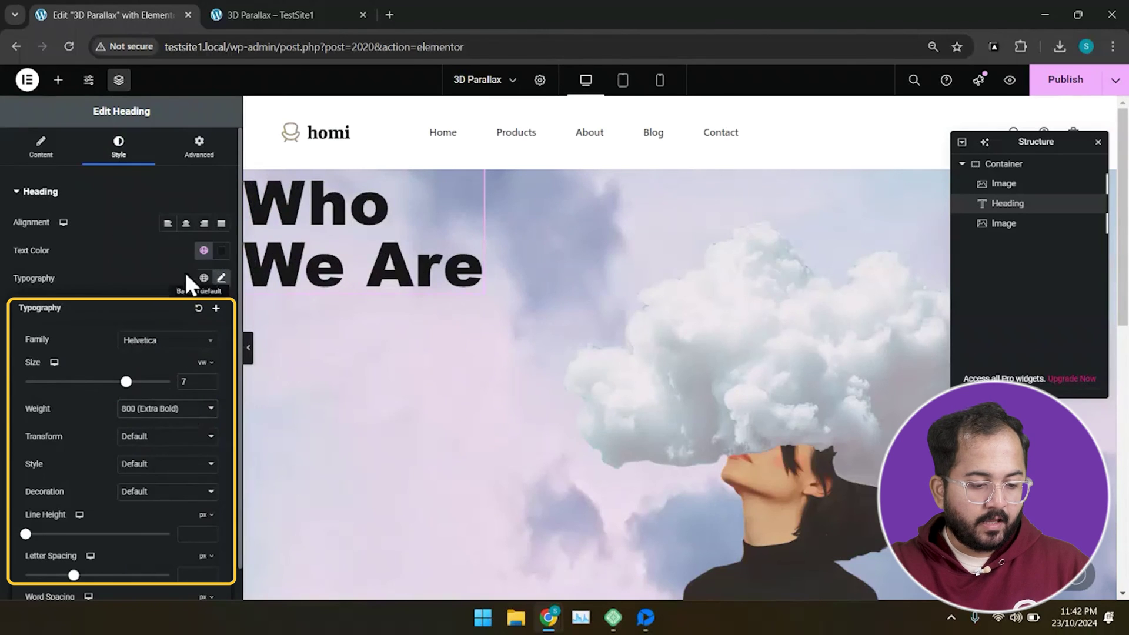
Set the heading's horizontal offset to 14 vh.
left_click(199, 150)
scroll(199, 440, "down", 5)
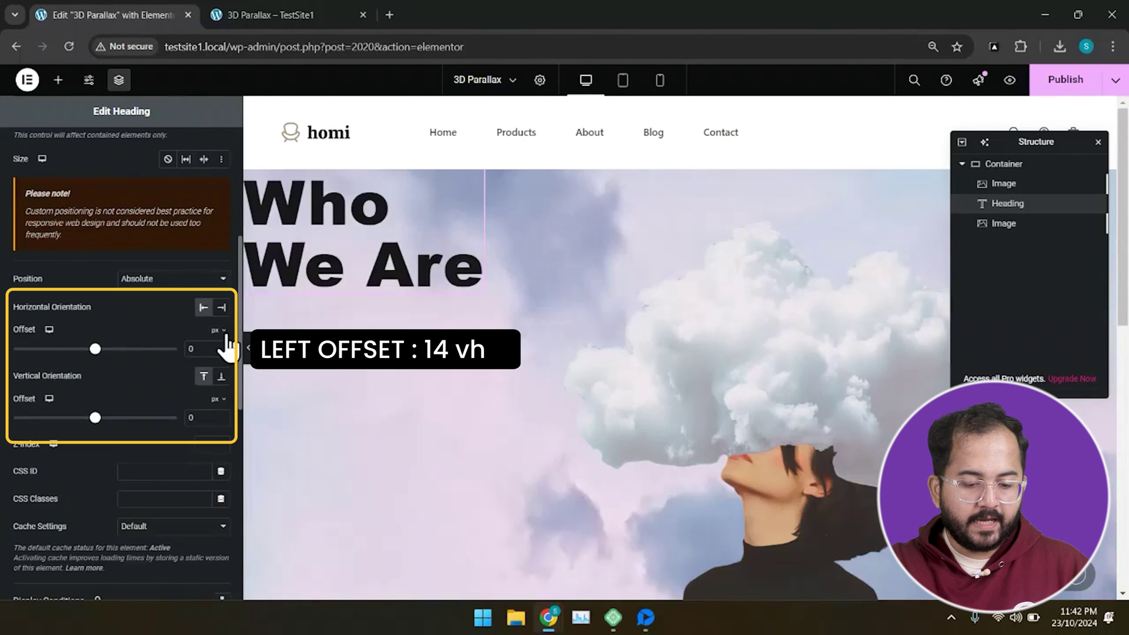
left_click(219, 330)
left_click(222, 431)
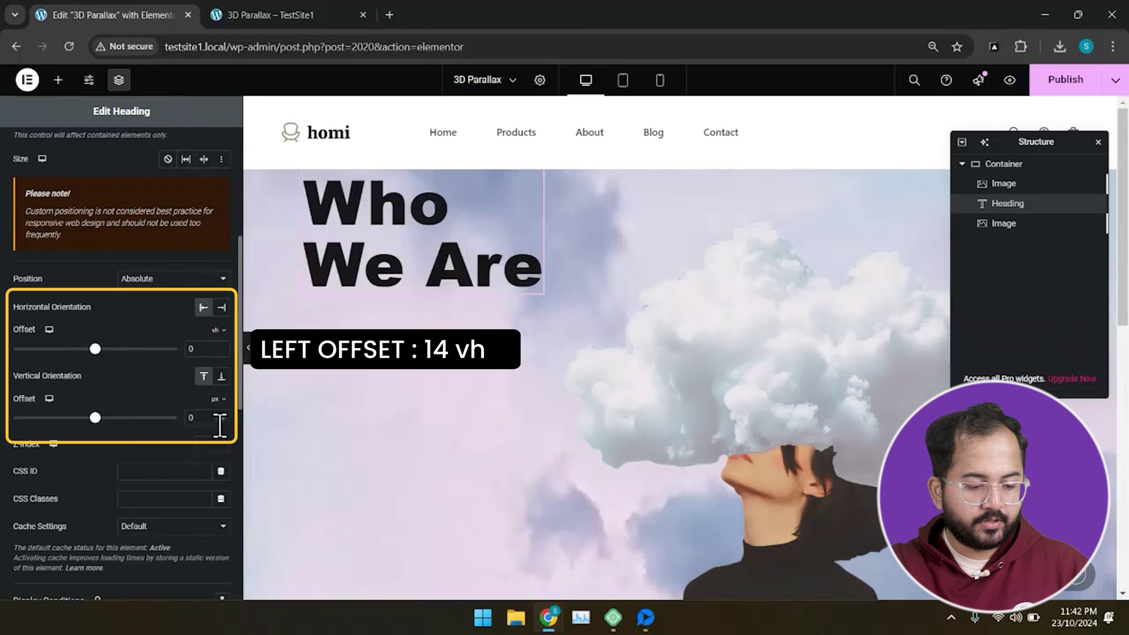
left_click(200, 348)
type("14")
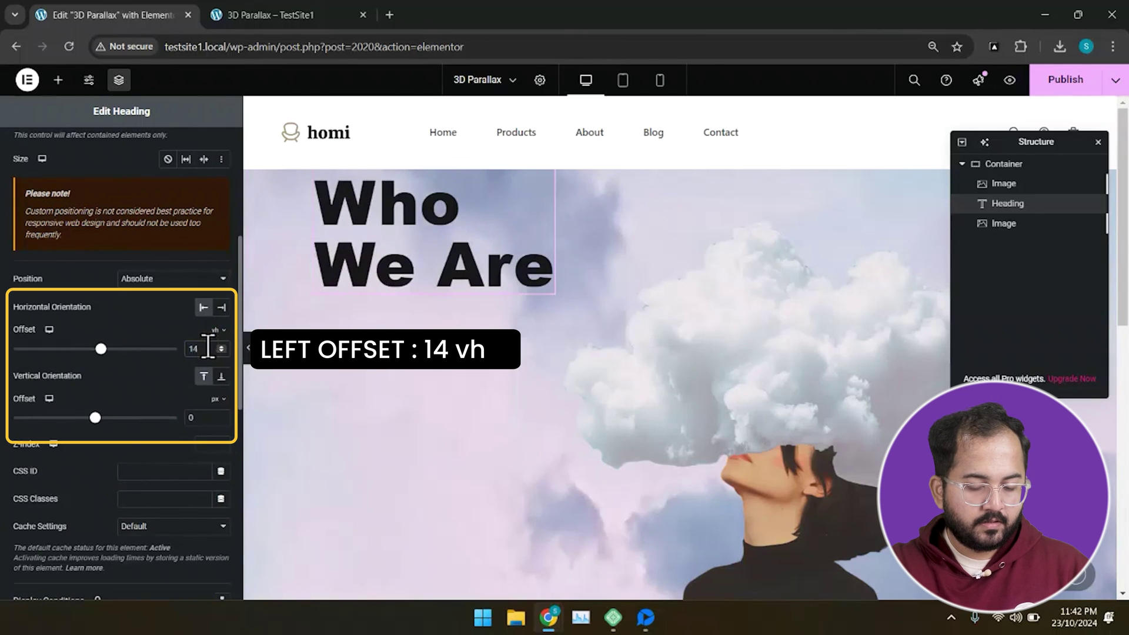
Set the heading's vertical offset to 28 vh.
left_click(218, 400)
left_click(215, 478)
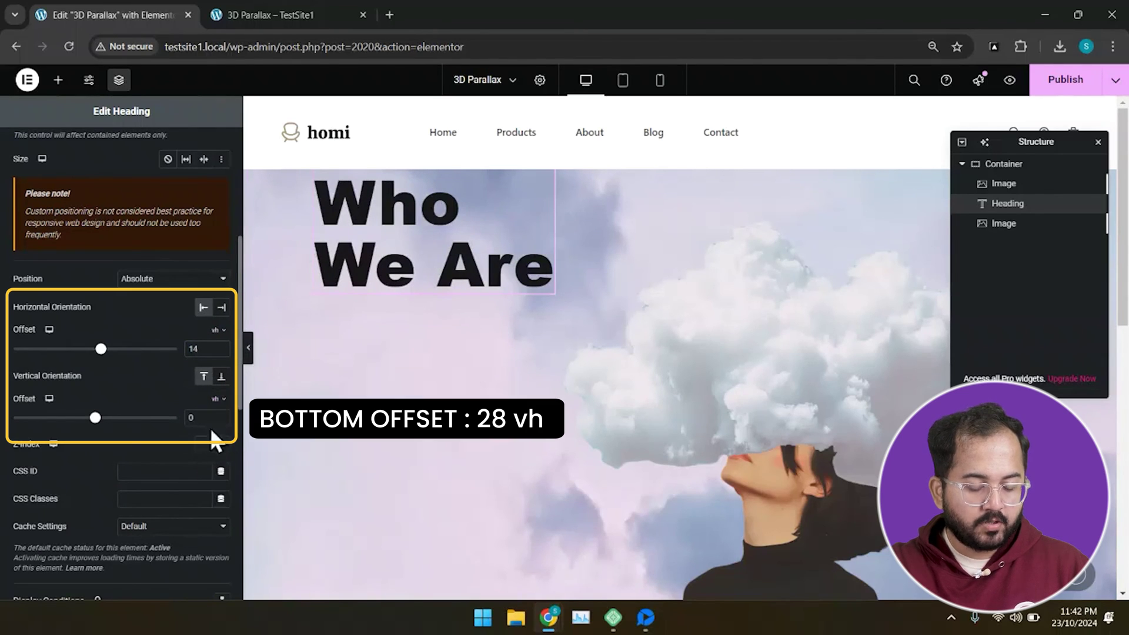
left_click(209, 420)
type("28")
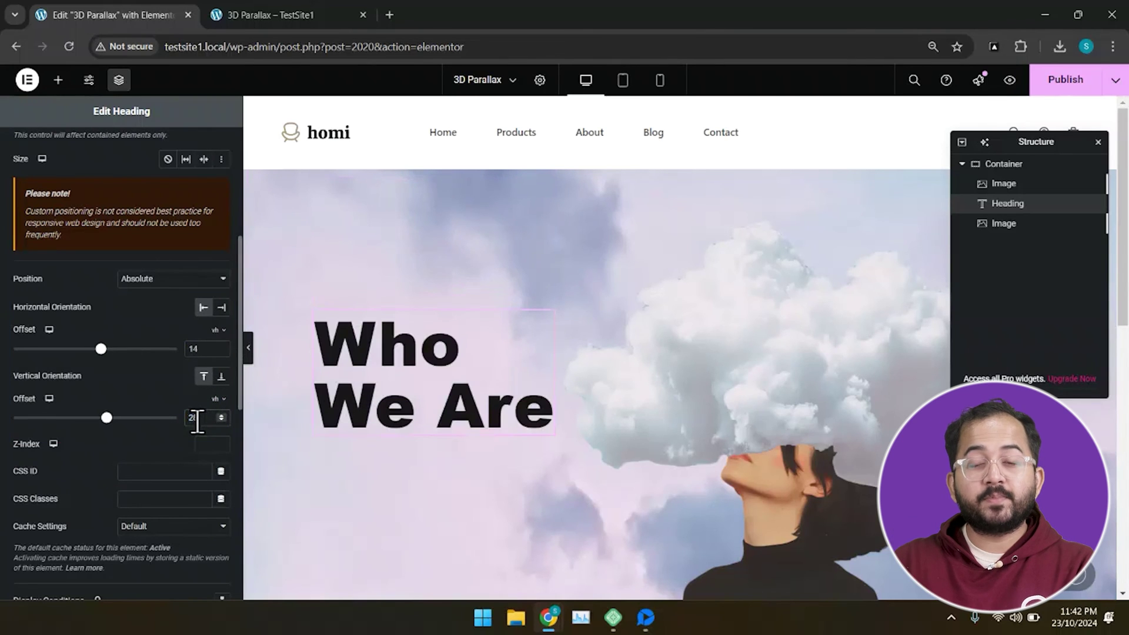
Add a Text Editor widget below the "Who We Are" heading.
left_click(57, 79)
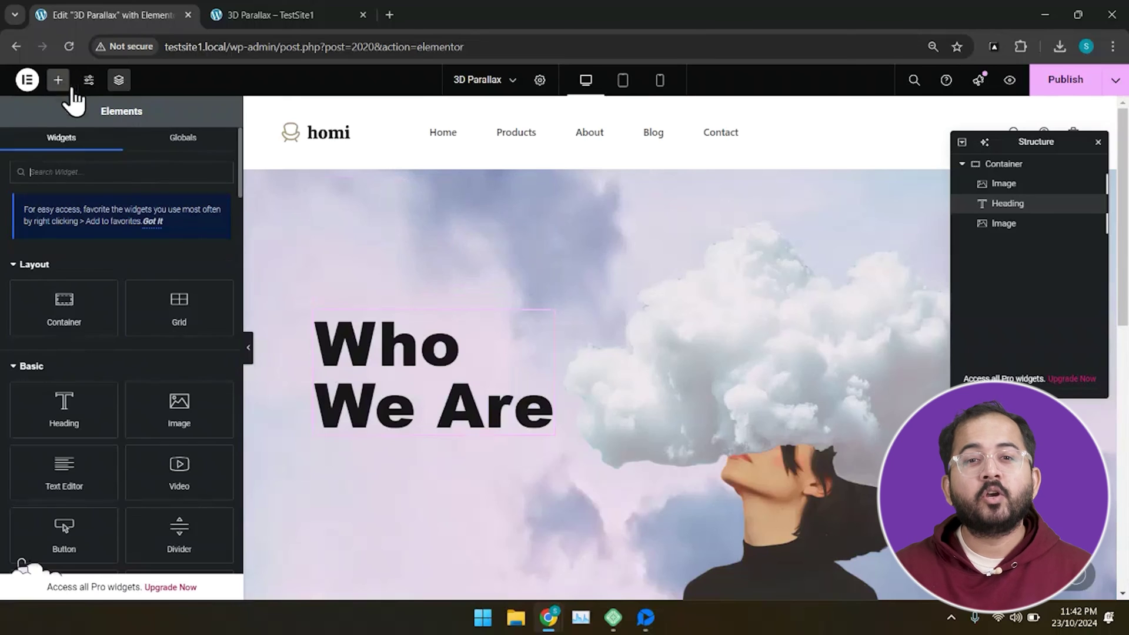
left_click_drag(111, 471, 427, 447)
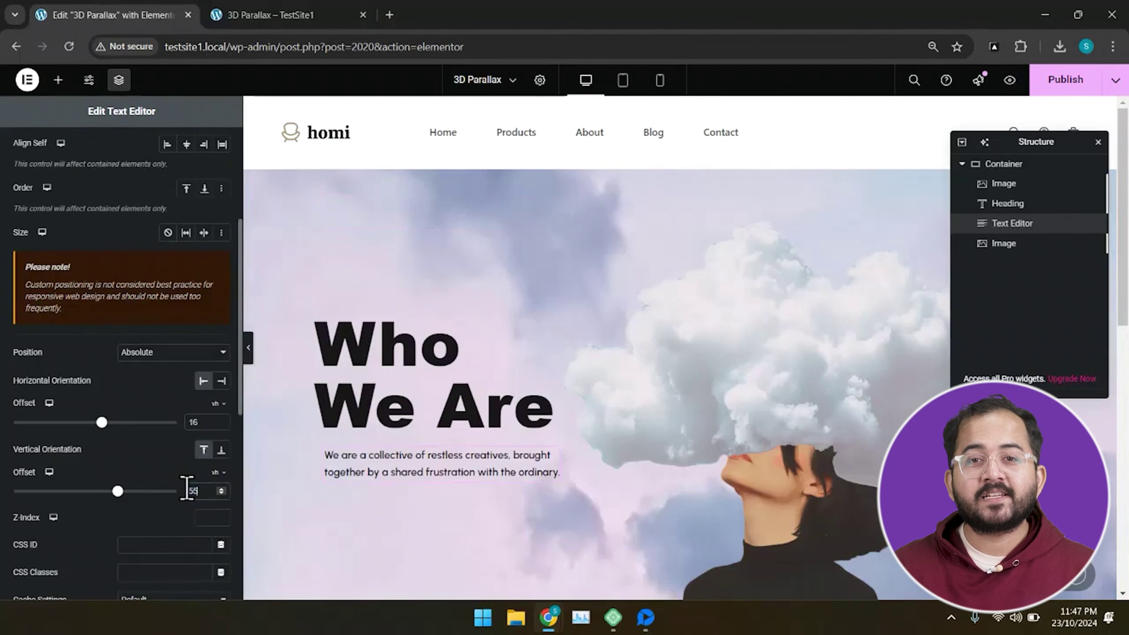
Add a Button widget to the first section's container and set its text to "Our Projects".
left_click(57, 82)
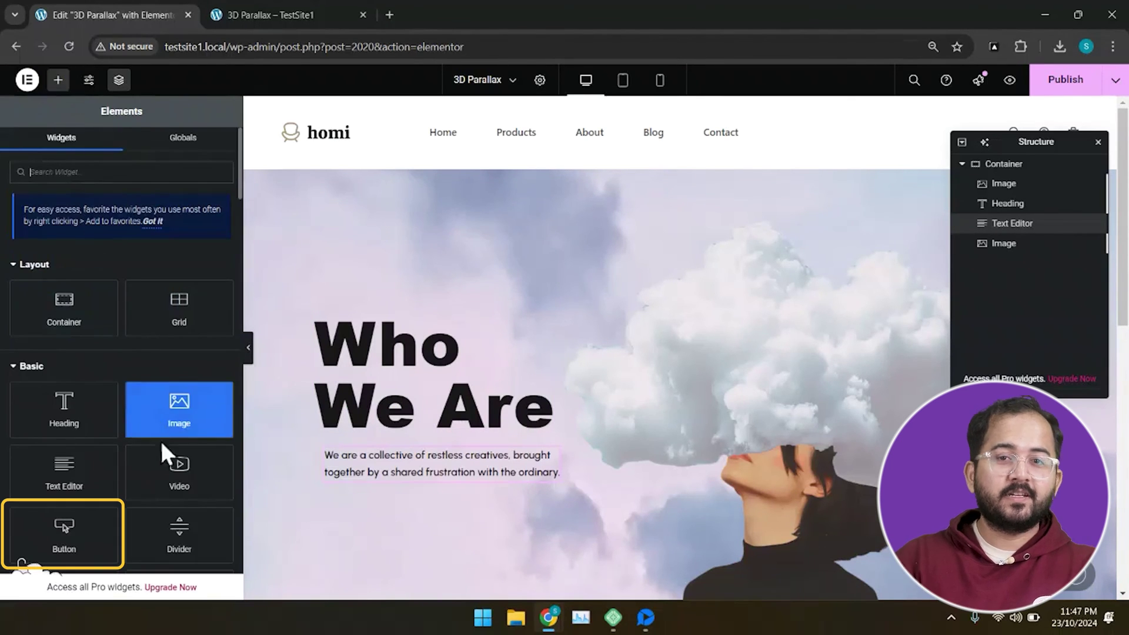
left_click_drag(70, 532, 479, 470)
left_click_drag(164, 251, 121, 250)
type("Our Projects")
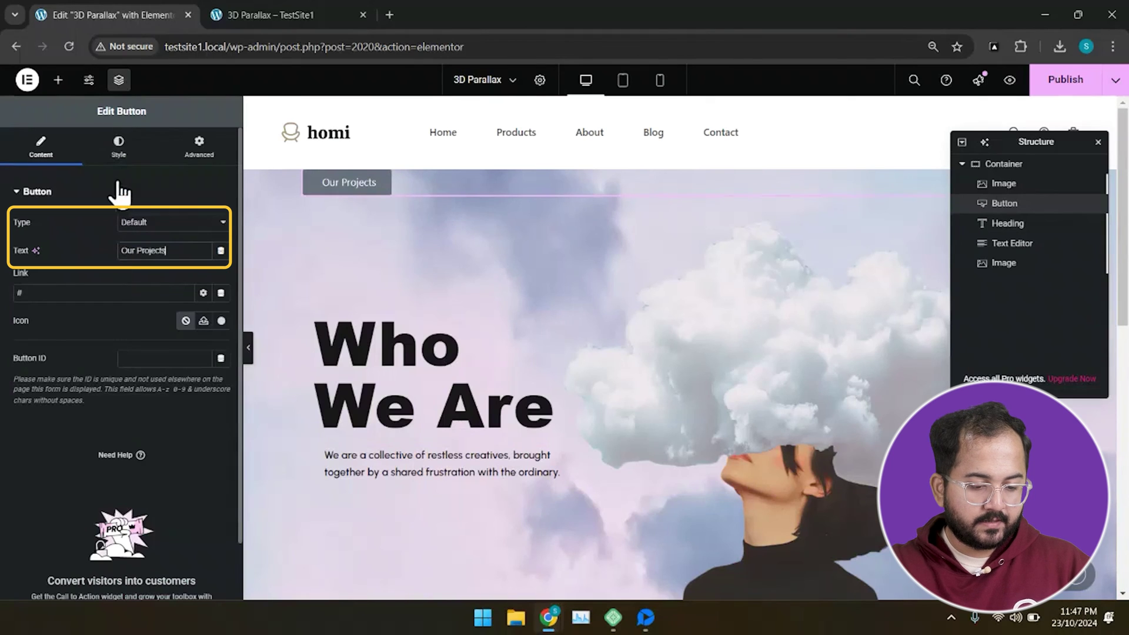
Give the button a classic background in the global color New Item #2 (#181818).
left_click(116, 150)
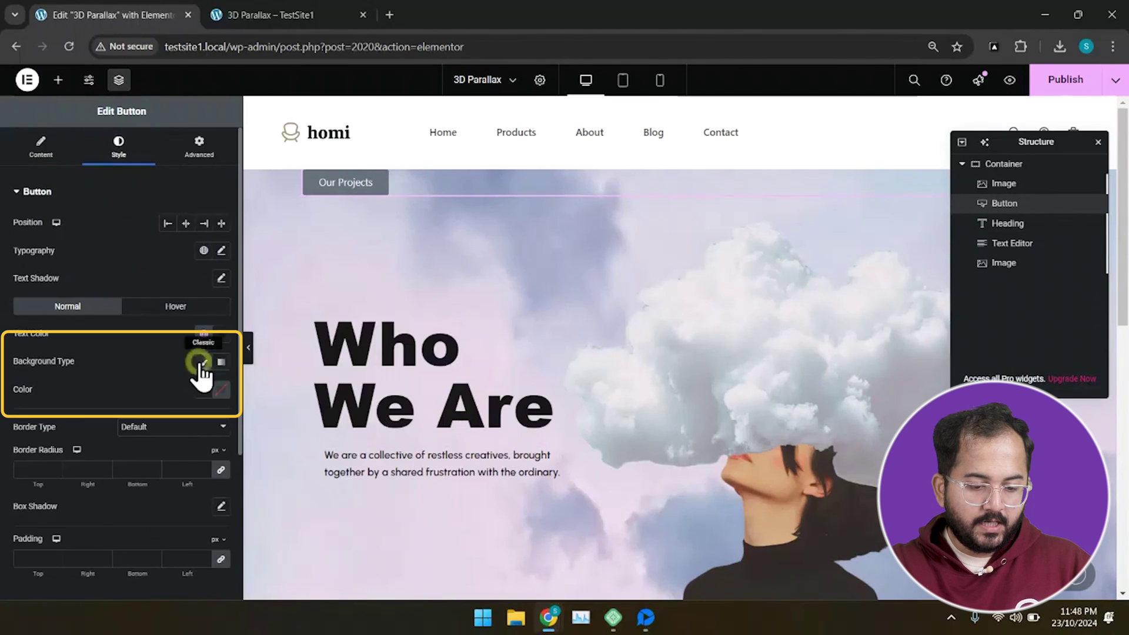
left_click(203, 389)
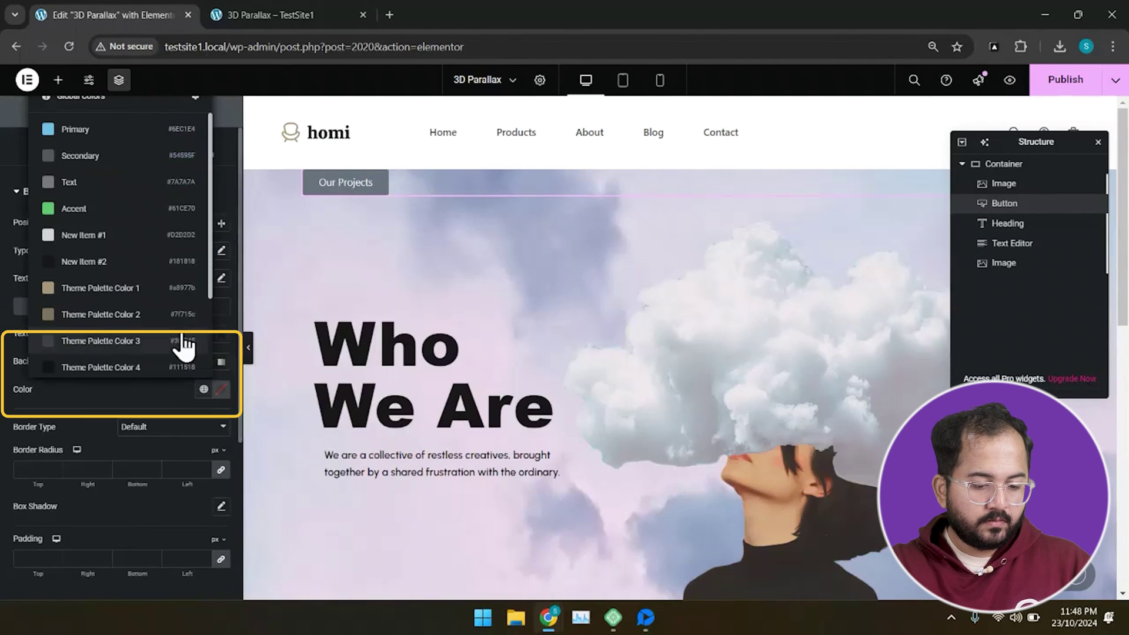
left_click(122, 262)
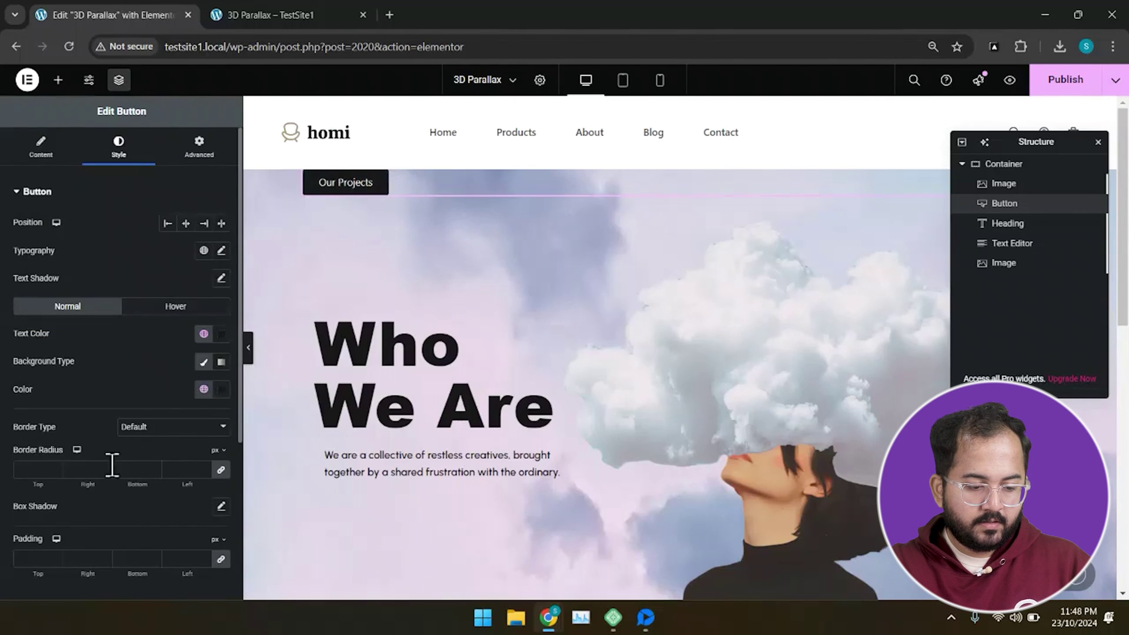
Set the button's border radius to 12 px and its padding to 12 px vertically and 20 px horizontally.
left_click(47, 469)
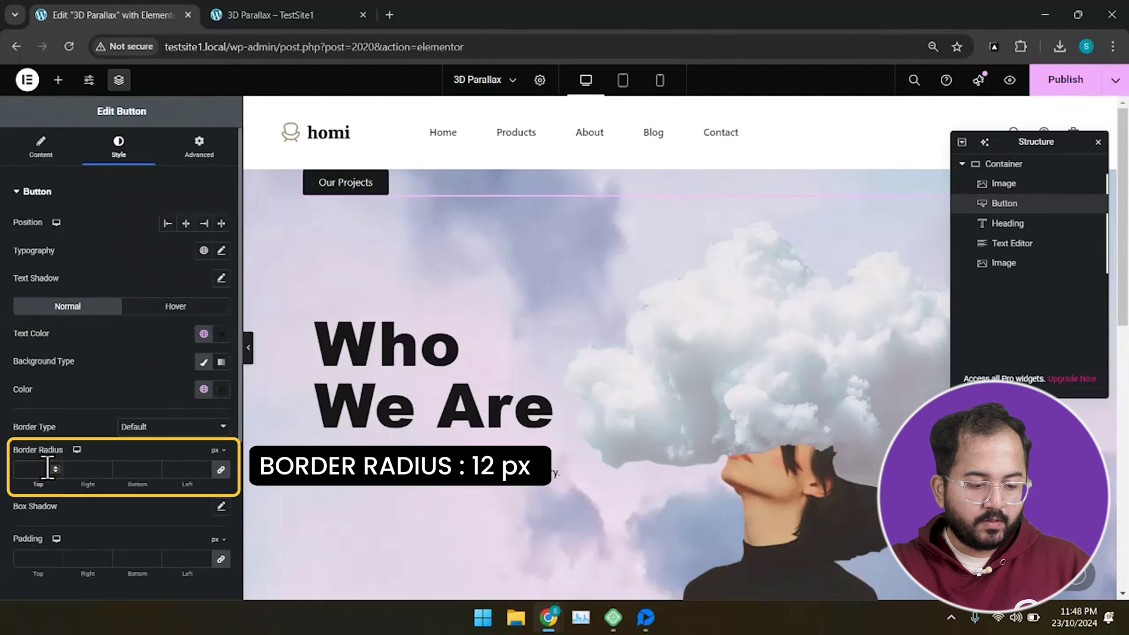
left_click(42, 557)
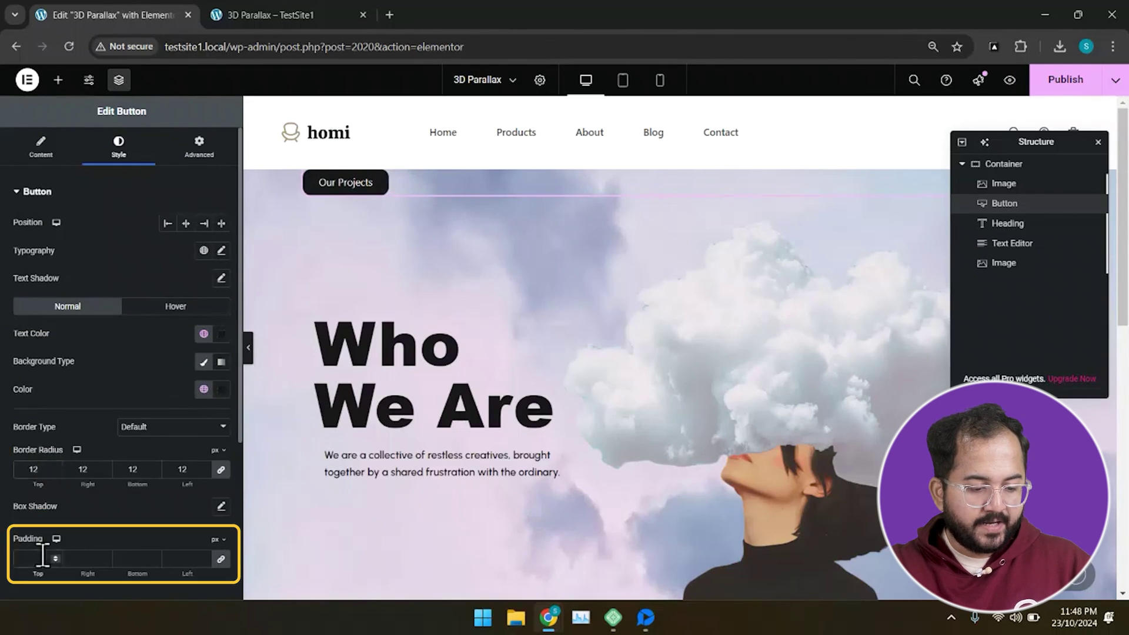
type("12")
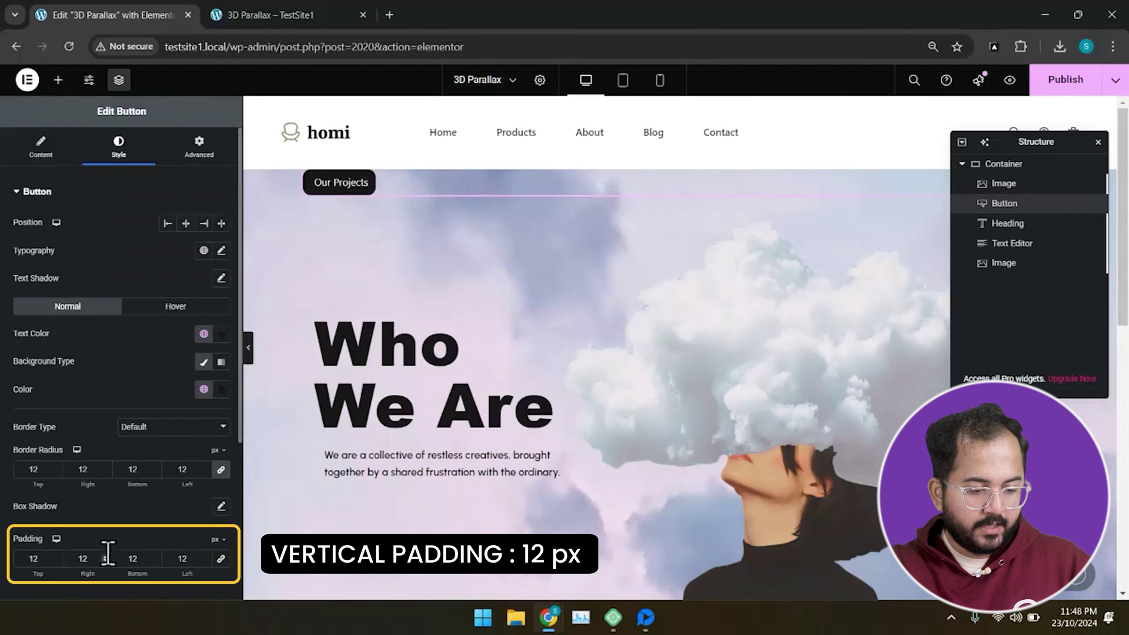
double_click(95, 558)
type("20")
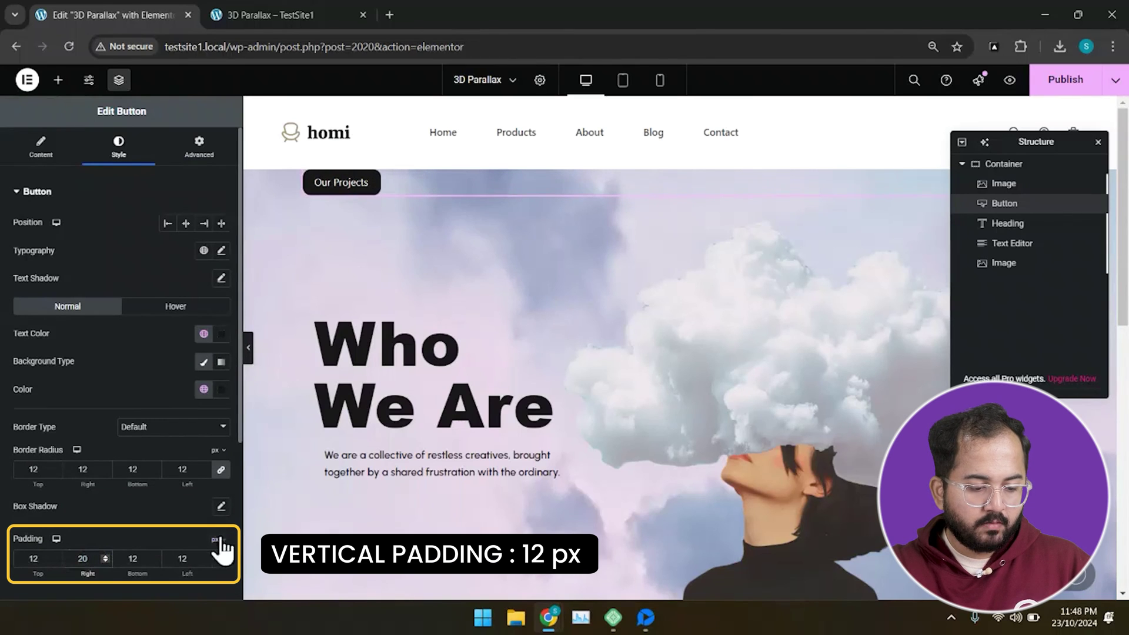
double_click(179, 559)
type("20")
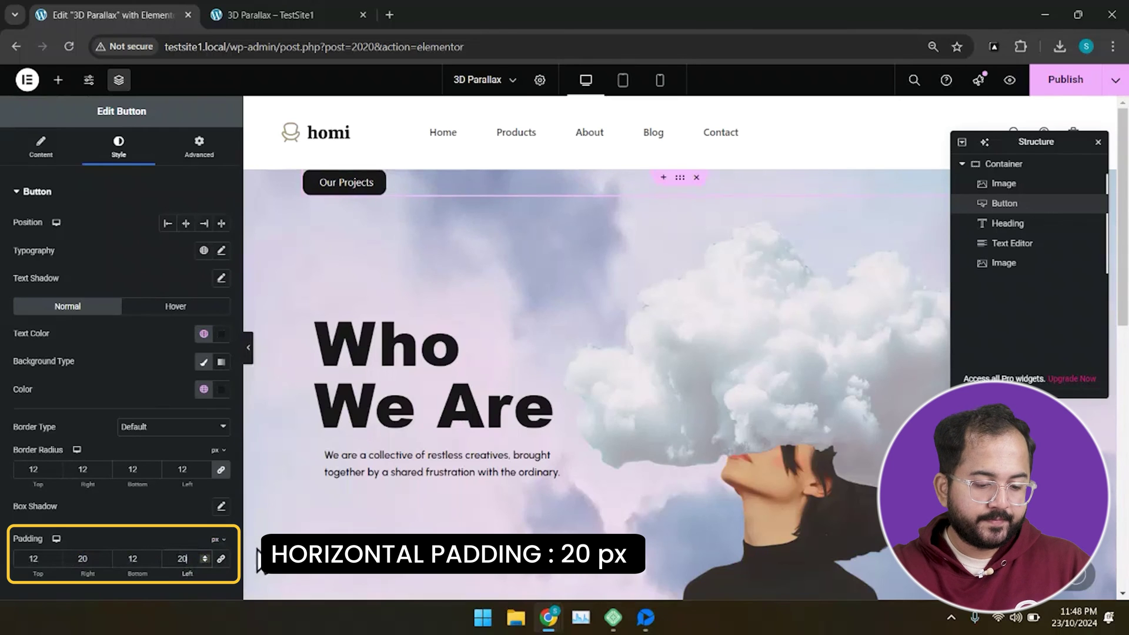
Change the button's position to Absolute.
left_click(176, 145)
scroll(171, 470, "down", 10)
scroll(176, 467, "up", 3)
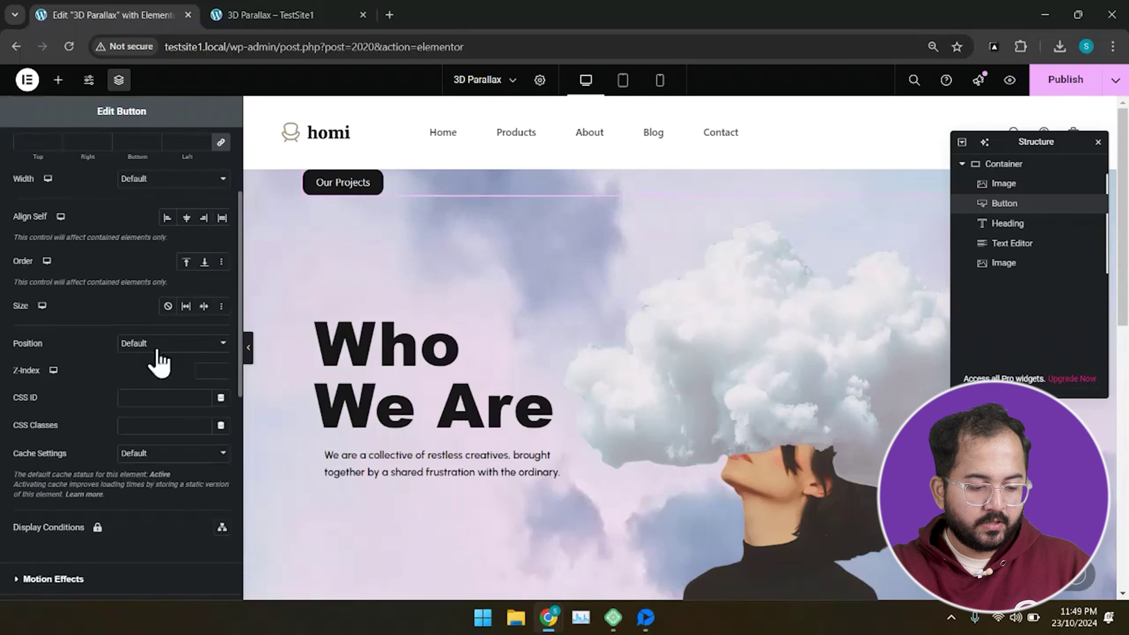
left_click(179, 343)
left_click(177, 378)
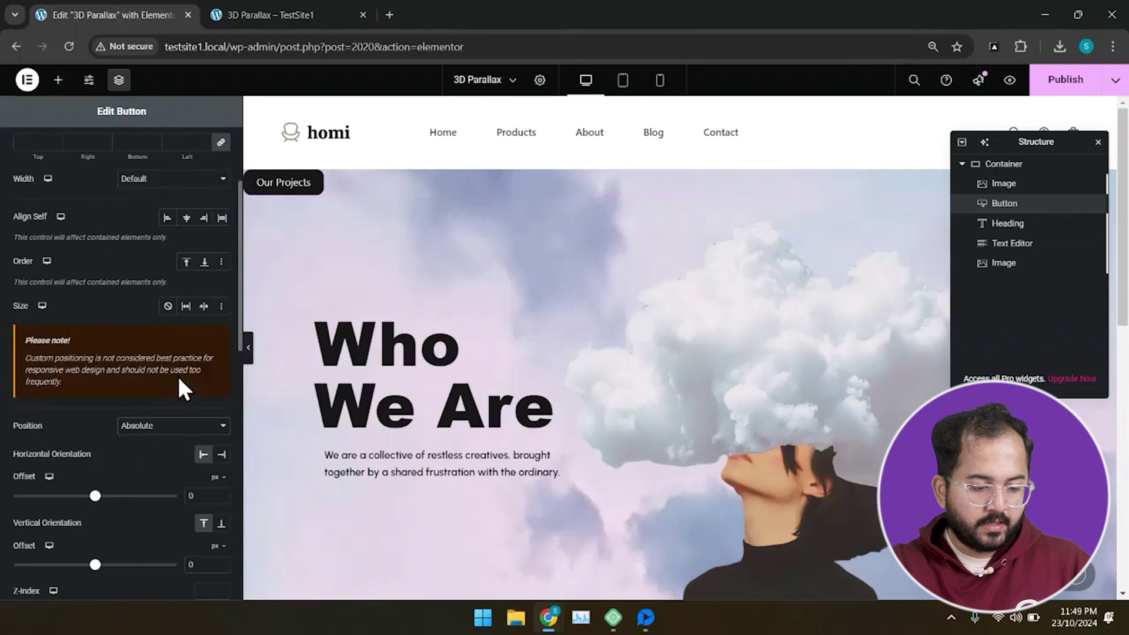
Set the button's horizontal offset to 16 vh.
scroll(169, 494, "down", 2)
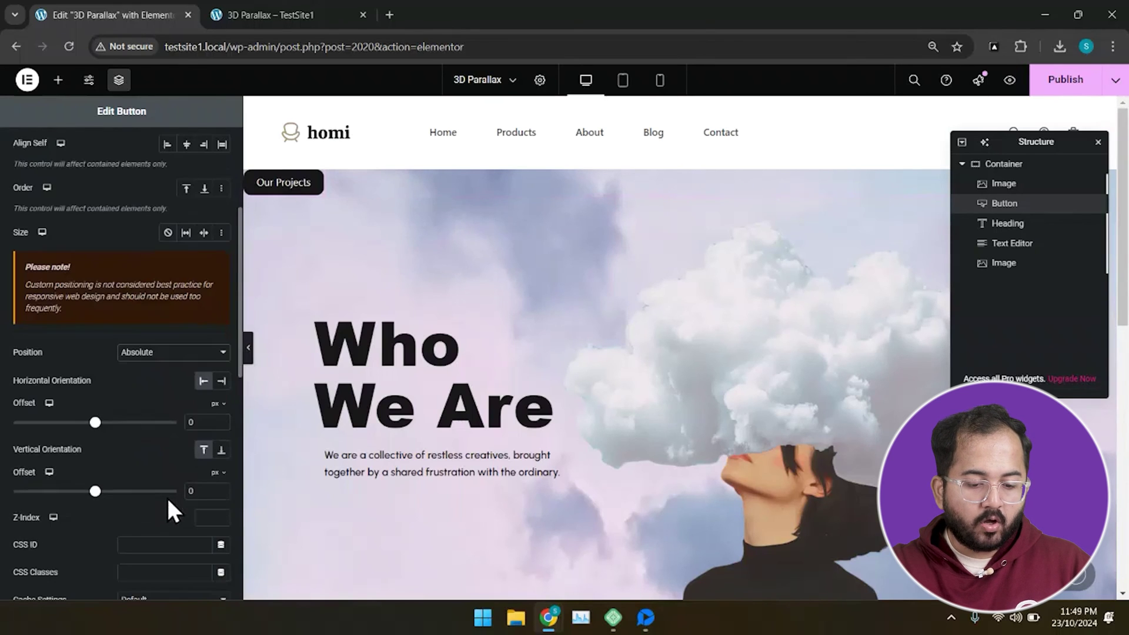
left_click(216, 404)
left_click(215, 502)
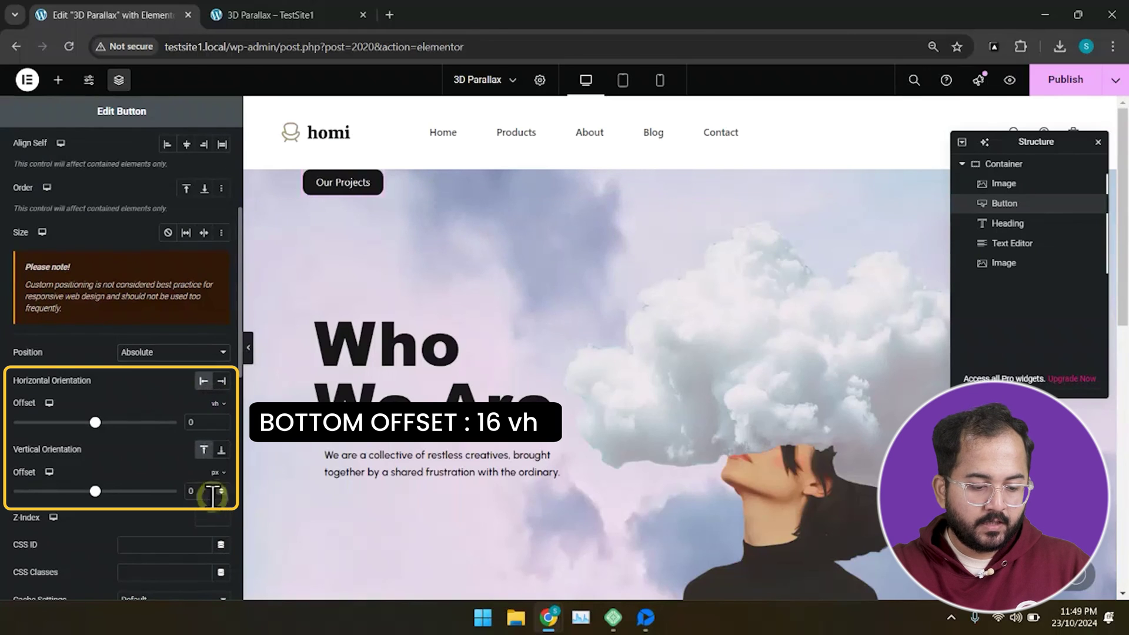
double_click(203, 422)
type("16")
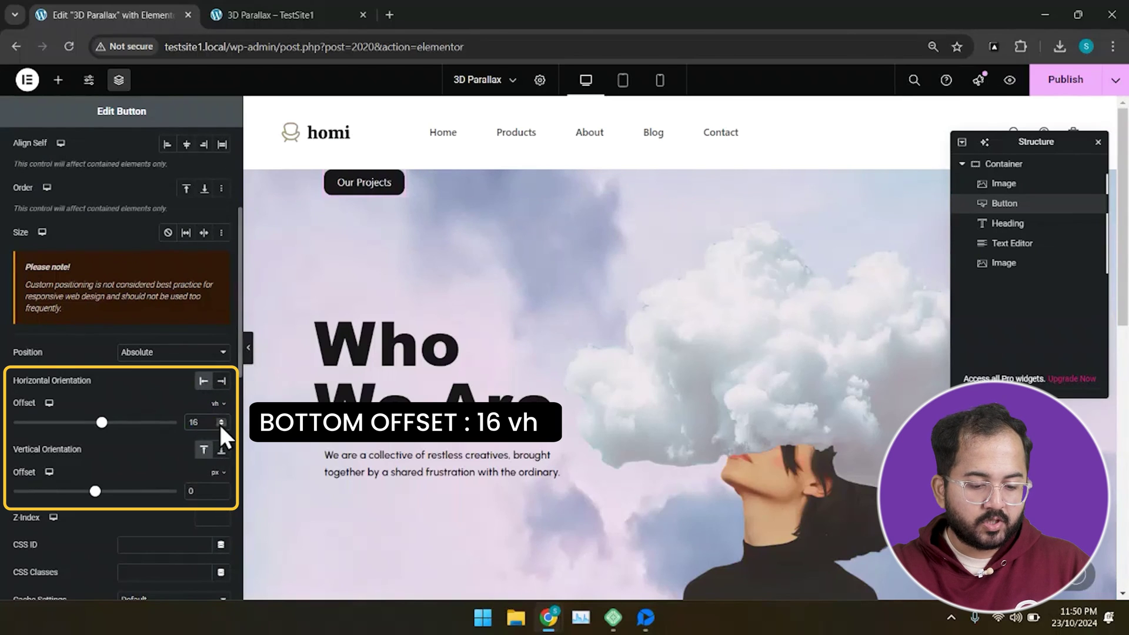
Set the button's vertical offset to 65 vh.
double_click(209, 468)
left_click(215, 472)
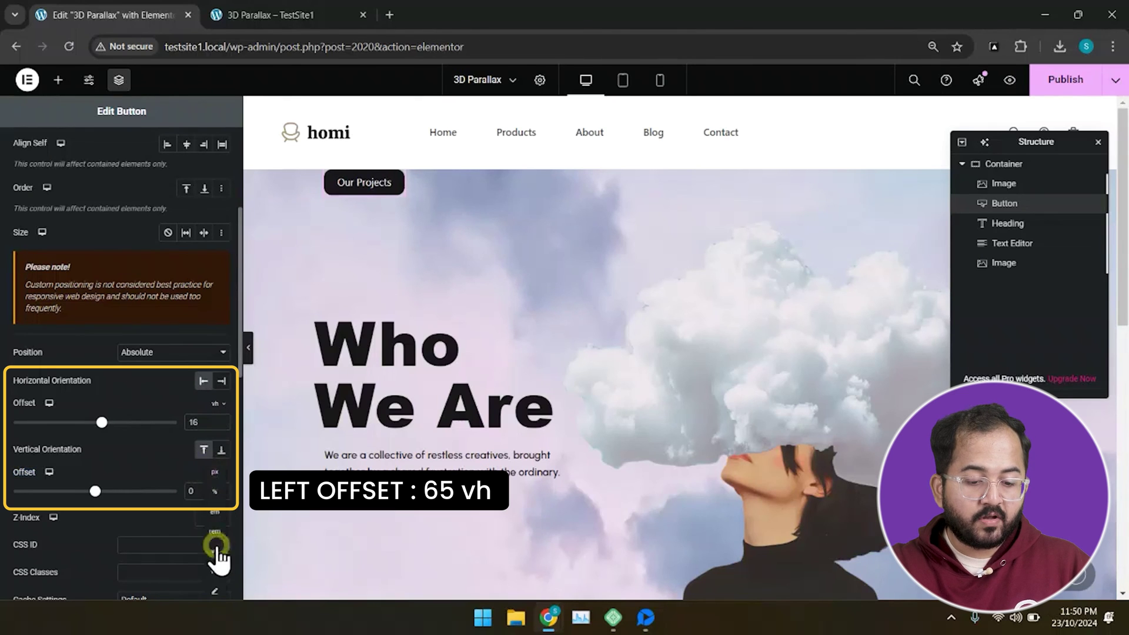
left_click(217, 548)
double_click(197, 491)
type("65")
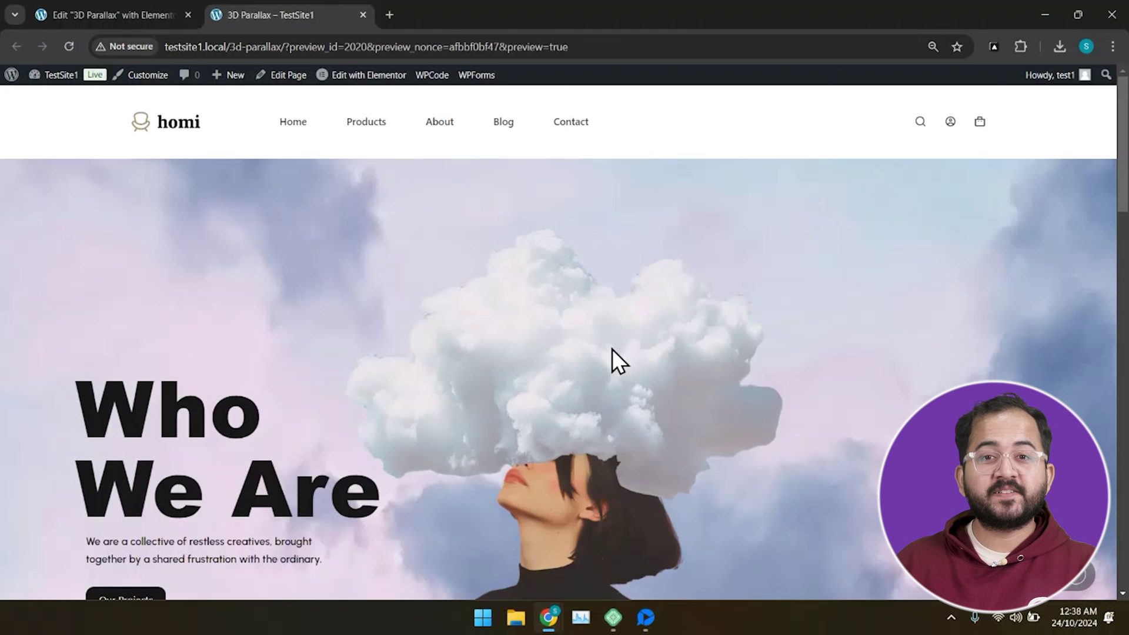
Review the previewed page from the "Who We Are" section down to "The Story Of Creativity" section.
scroll(612, 348, "down", 1)
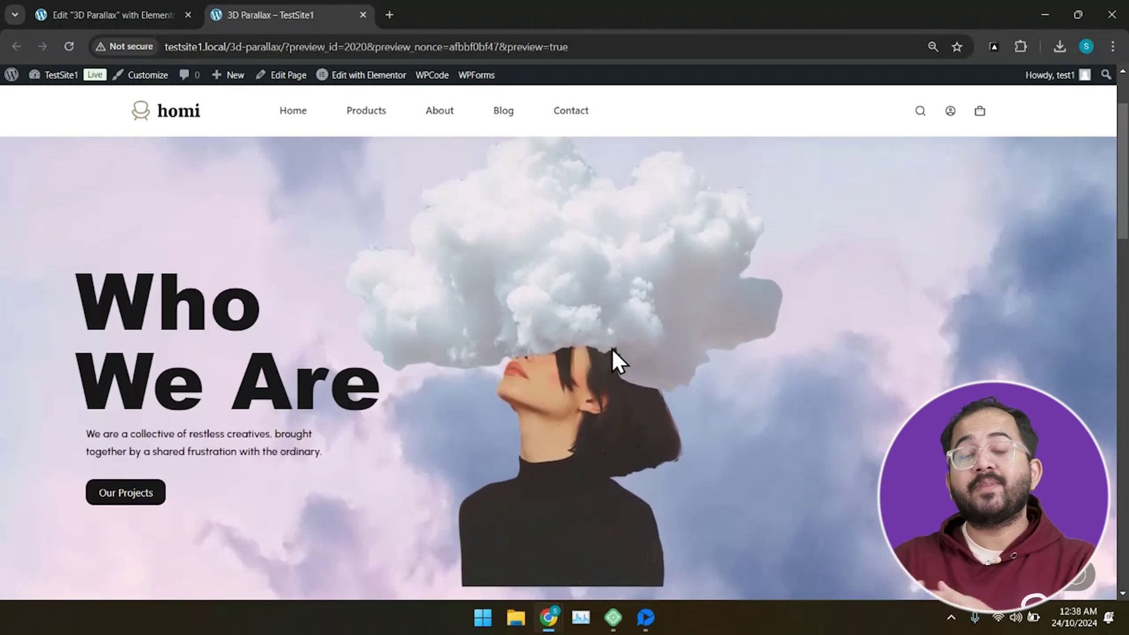
scroll(612, 348, "down", 5)
scroll(612, 349, "down", 5)
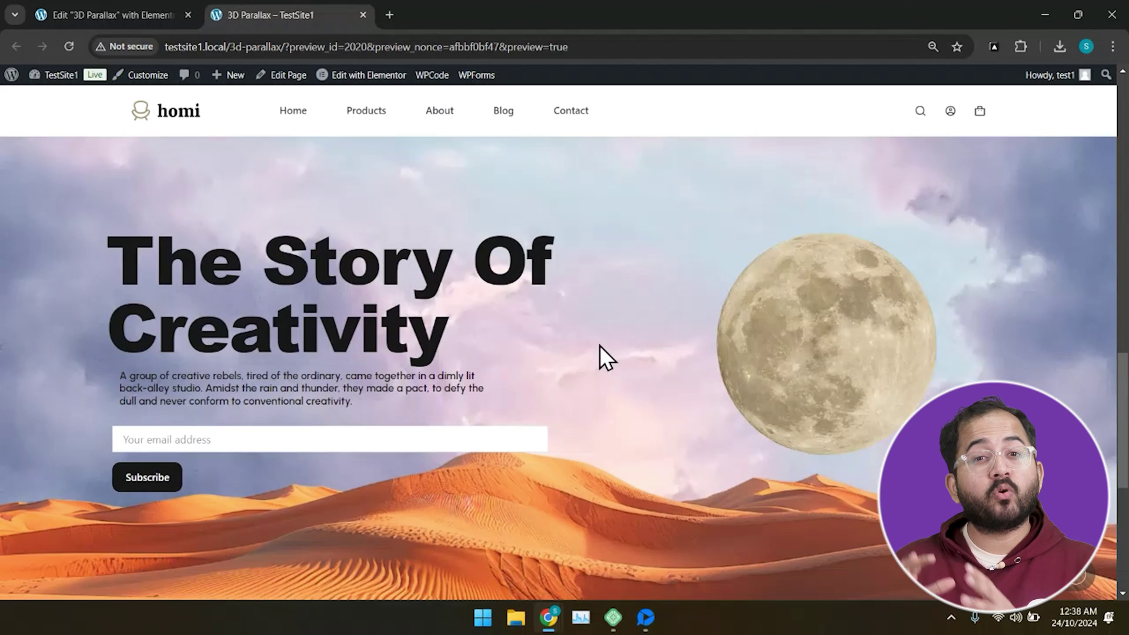
Return to the Elementor editor and add a single-column vertical flexbox container below the desert section.
left_click(172, 14)
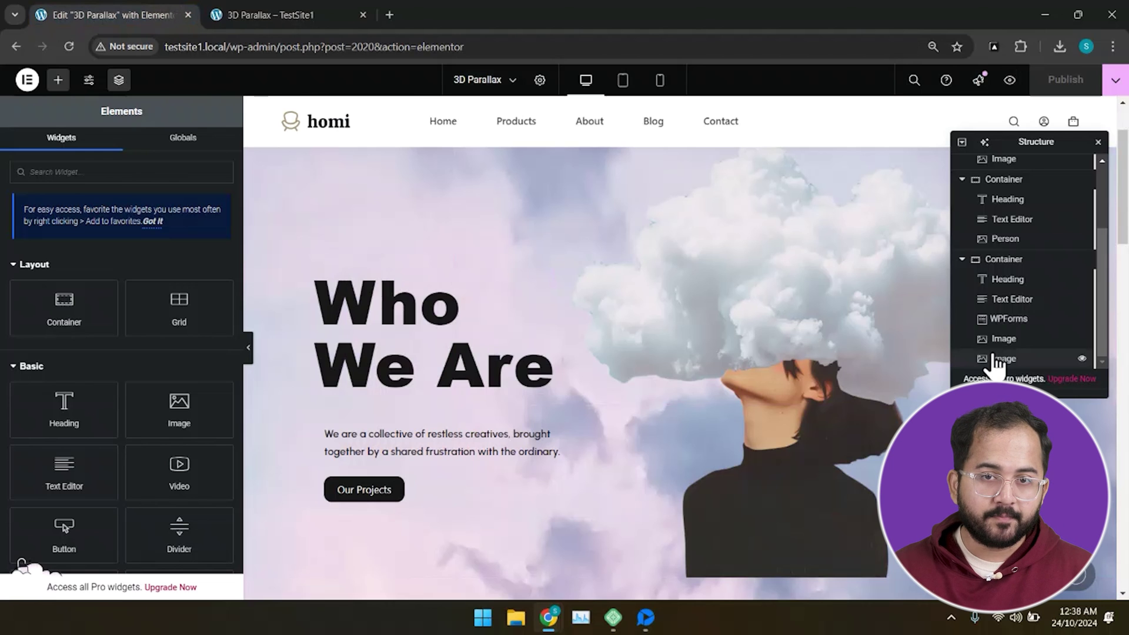
scroll(686, 453, "down", 10)
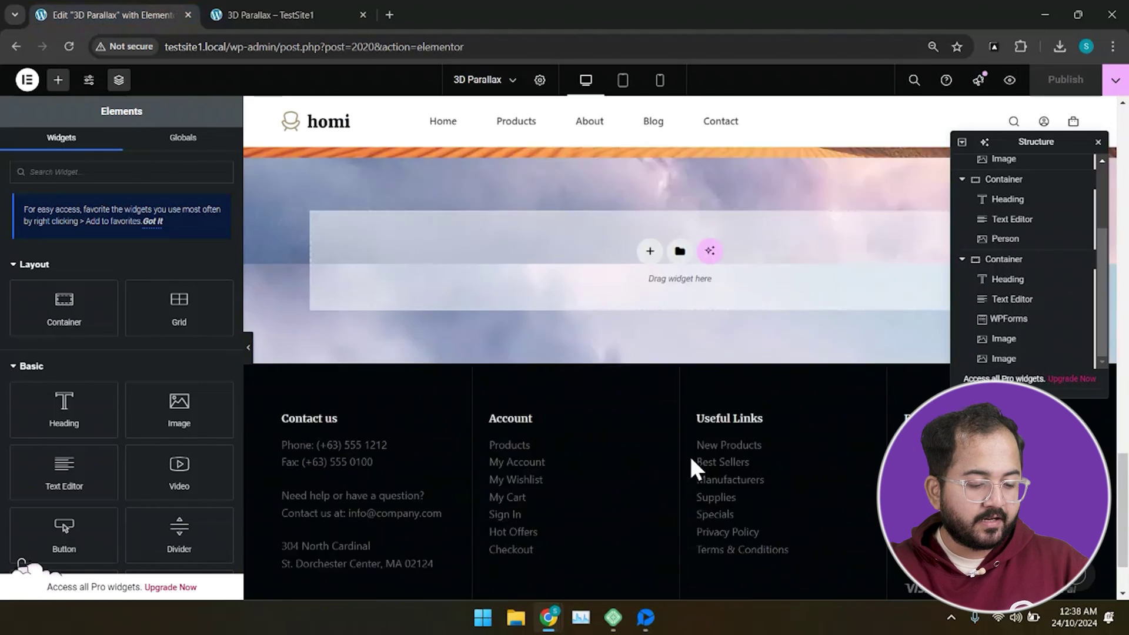
scroll(689, 454, "up", 2)
left_click(650, 330)
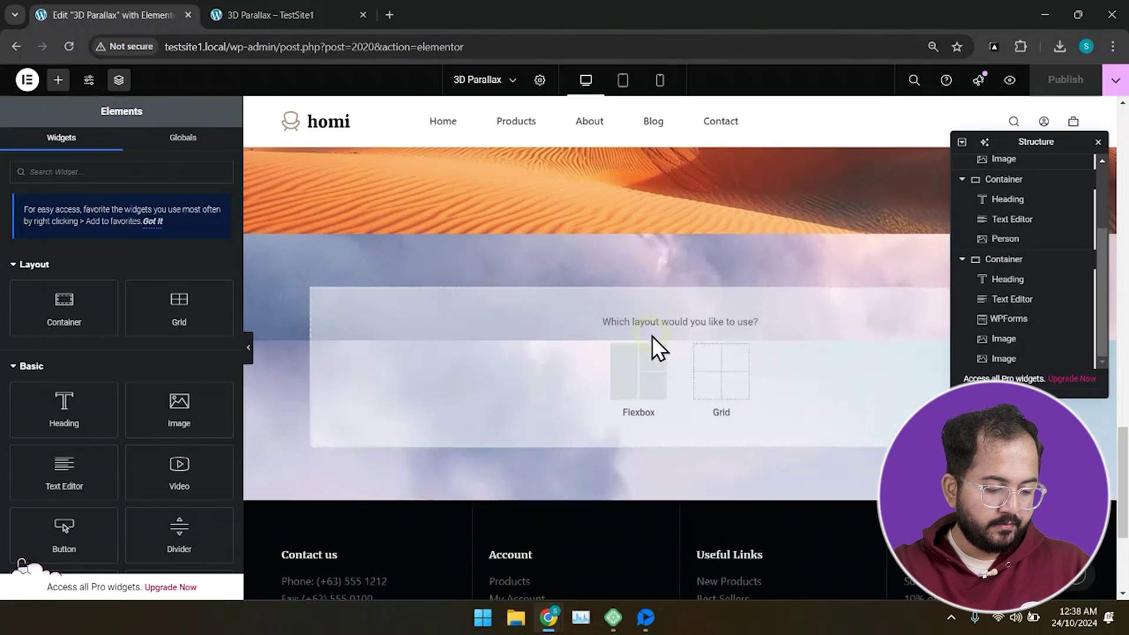
left_click(626, 365)
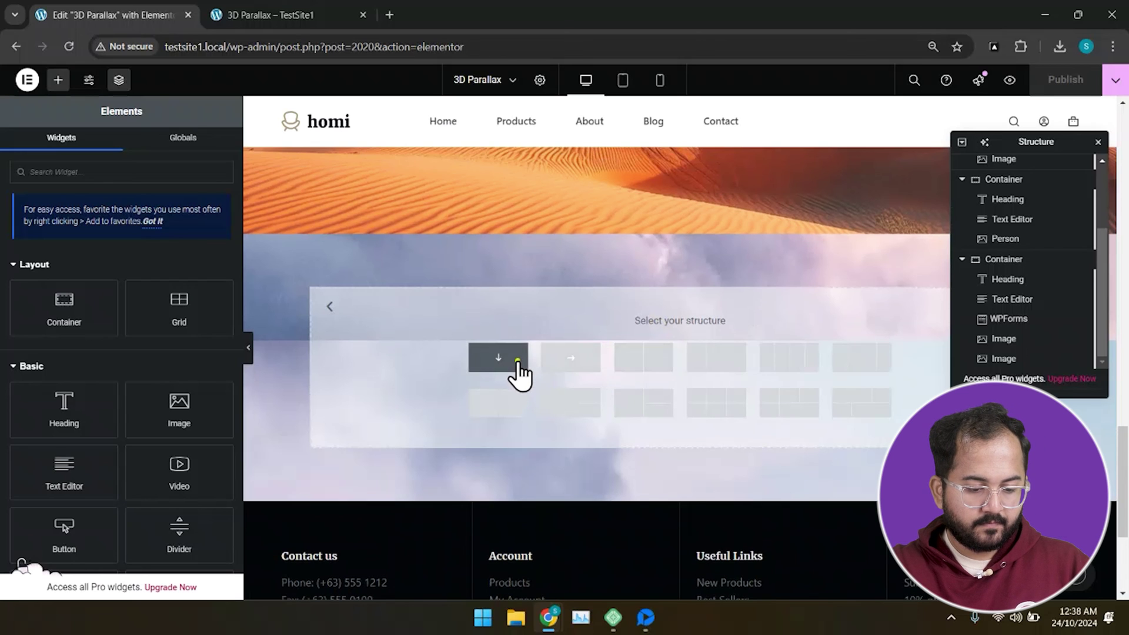
left_click(517, 363)
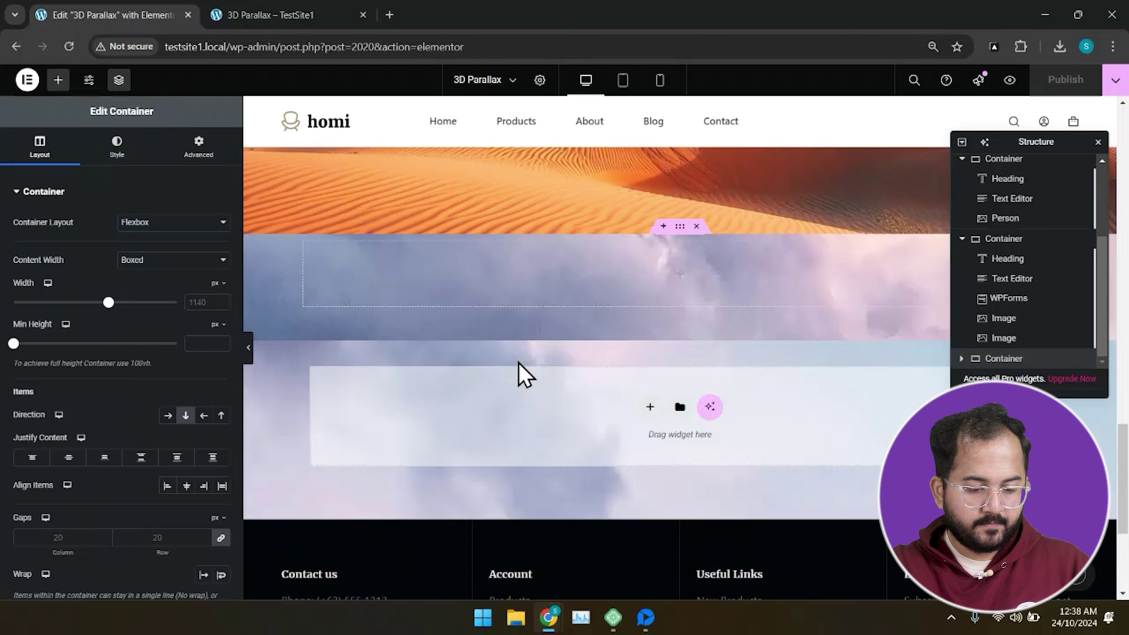
Add an HTML widget to the new container and paste the copied GSAP parallax and slider navigation code into it.
left_click(58, 81)
type("htm")
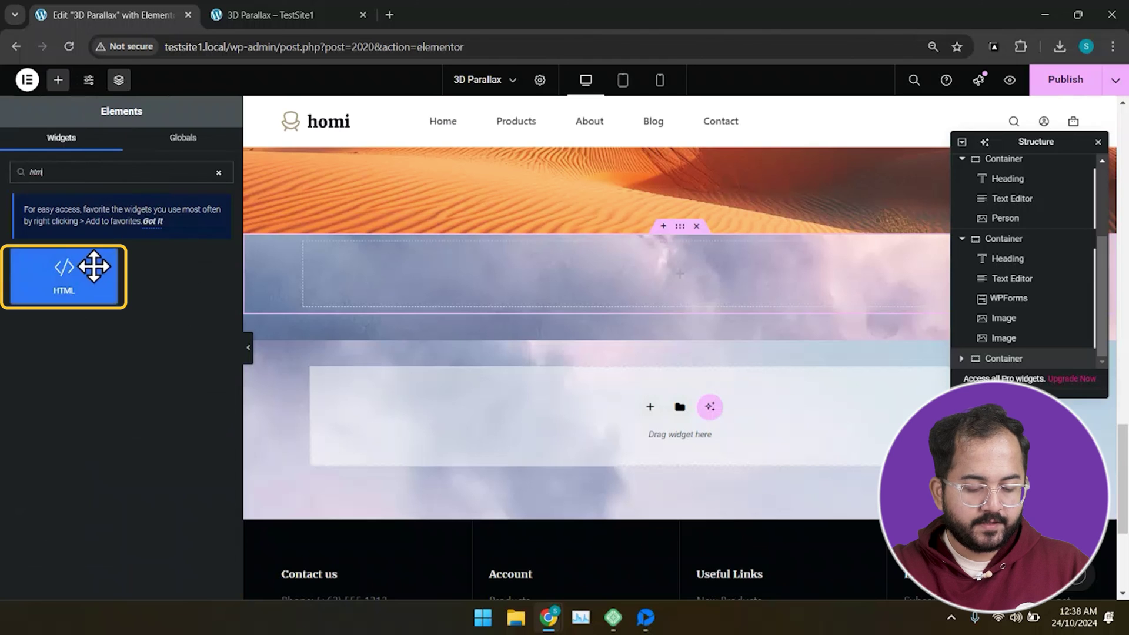
left_click_drag(94, 266, 494, 272)
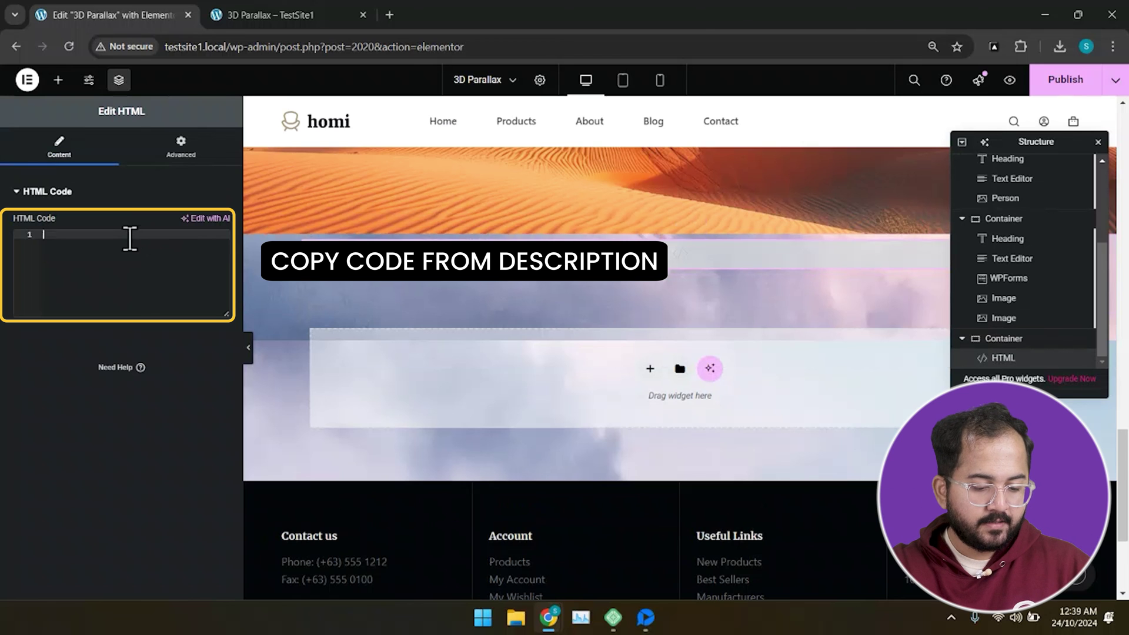
key("ctrl+v")
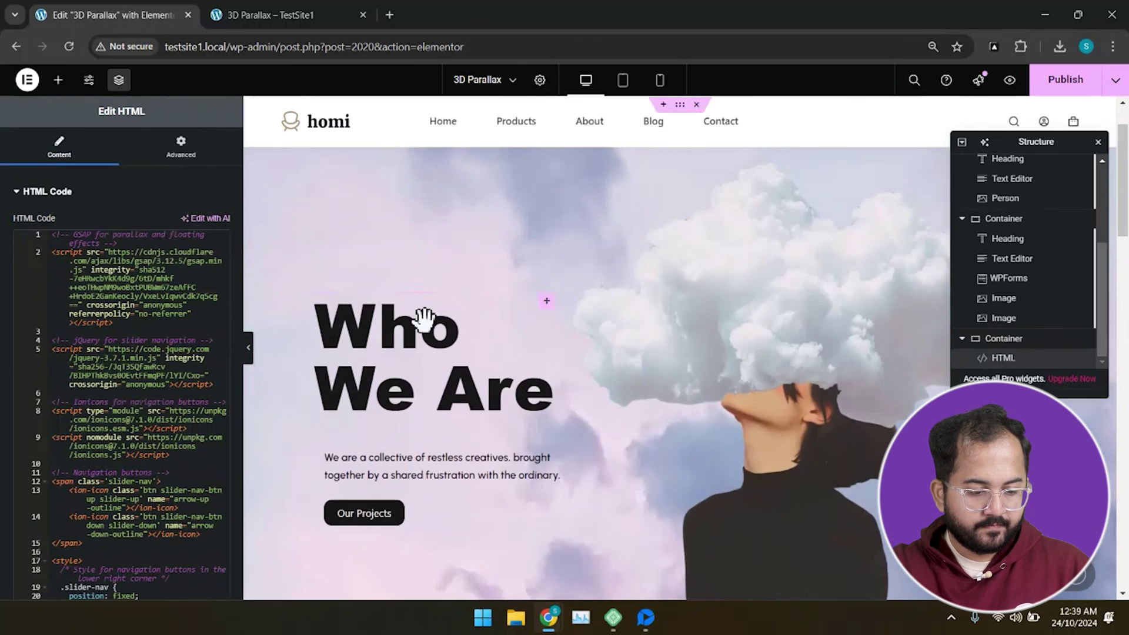
Publish the page and open its preview to check the parallax effects across all sections.
left_click(1062, 83)
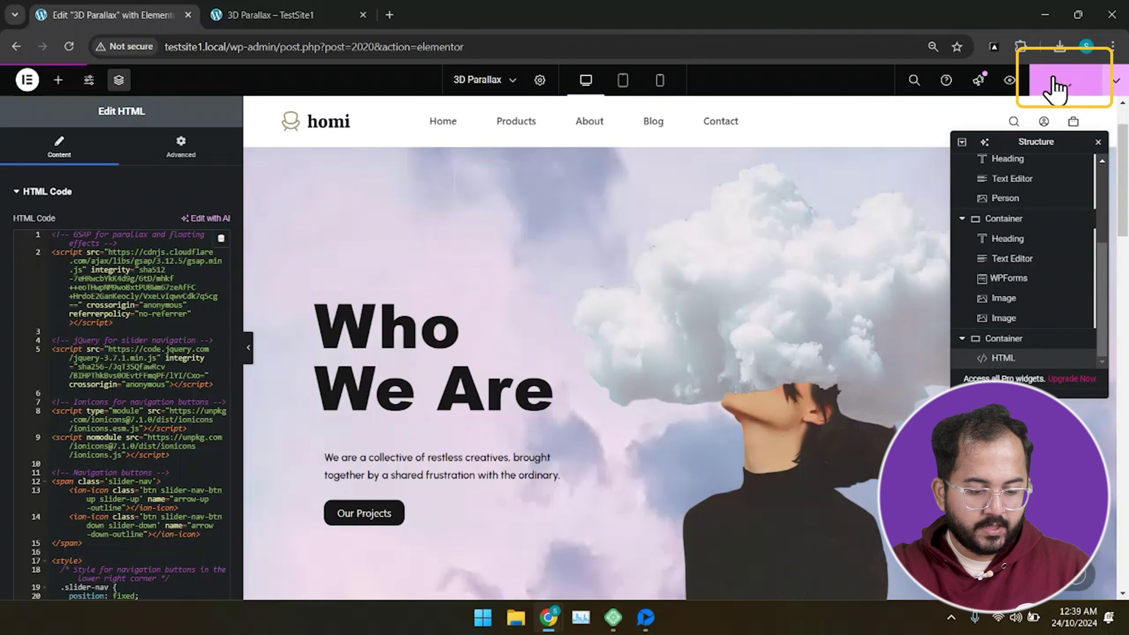
left_click(1009, 83)
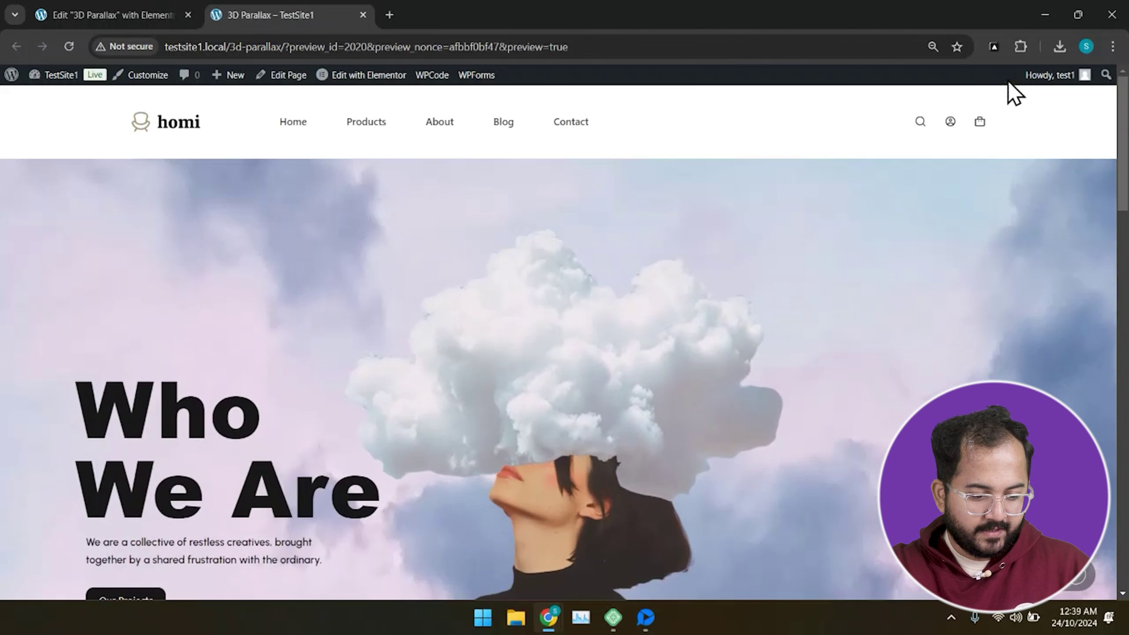
scroll(797, 316, "down", 2)
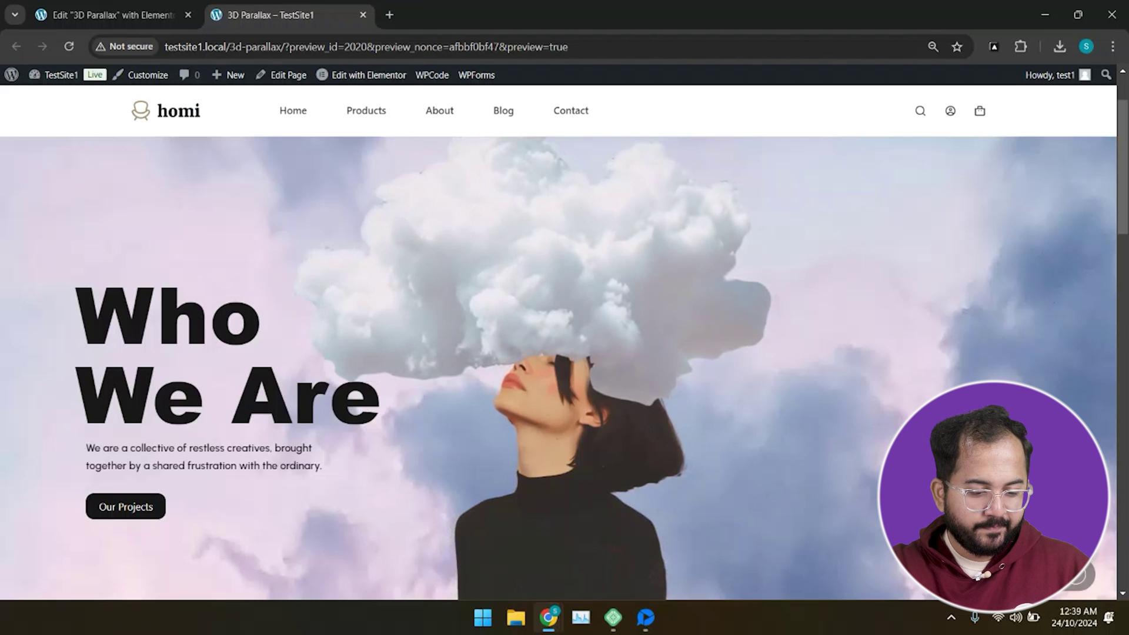
scroll(565, 369, "down", 5)
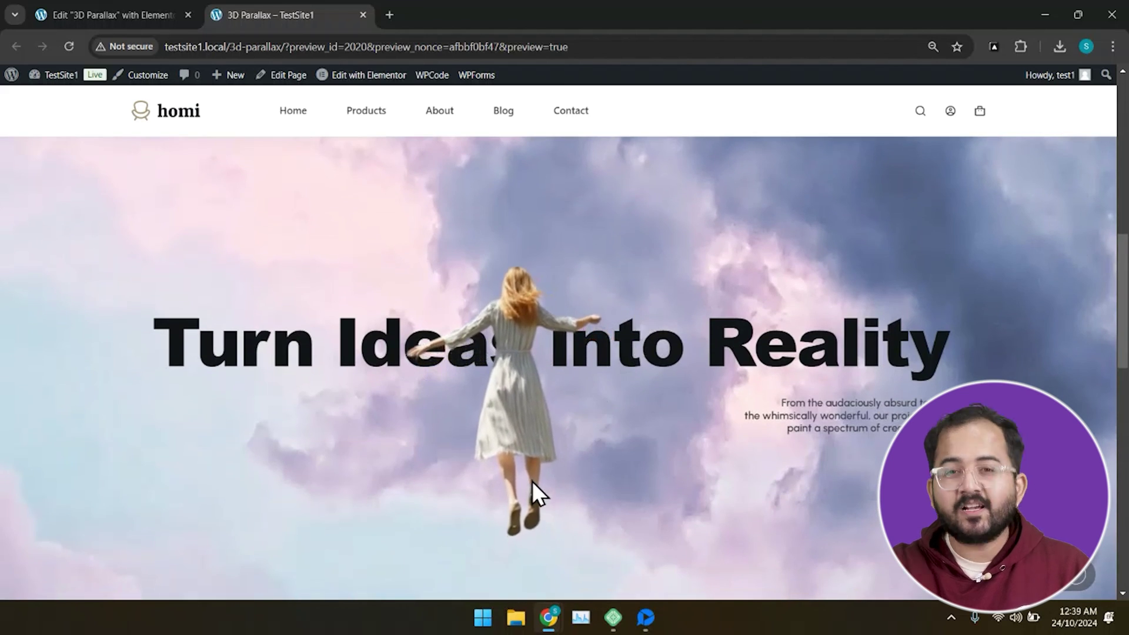
scroll(532, 481, "down", 1)
scroll(531, 481, "down", 5)
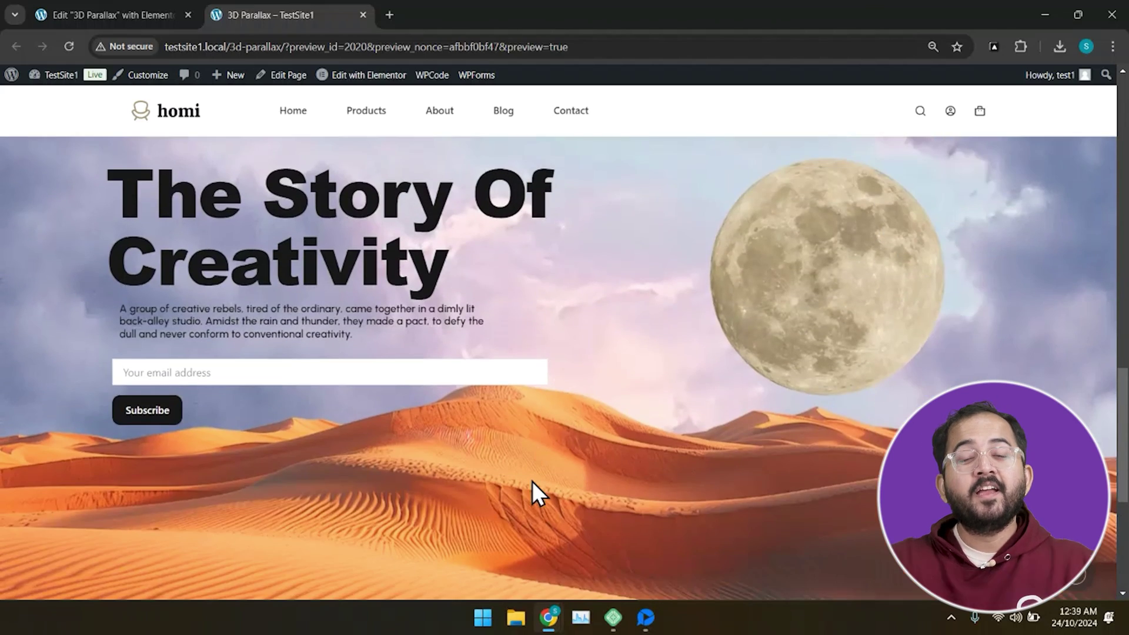